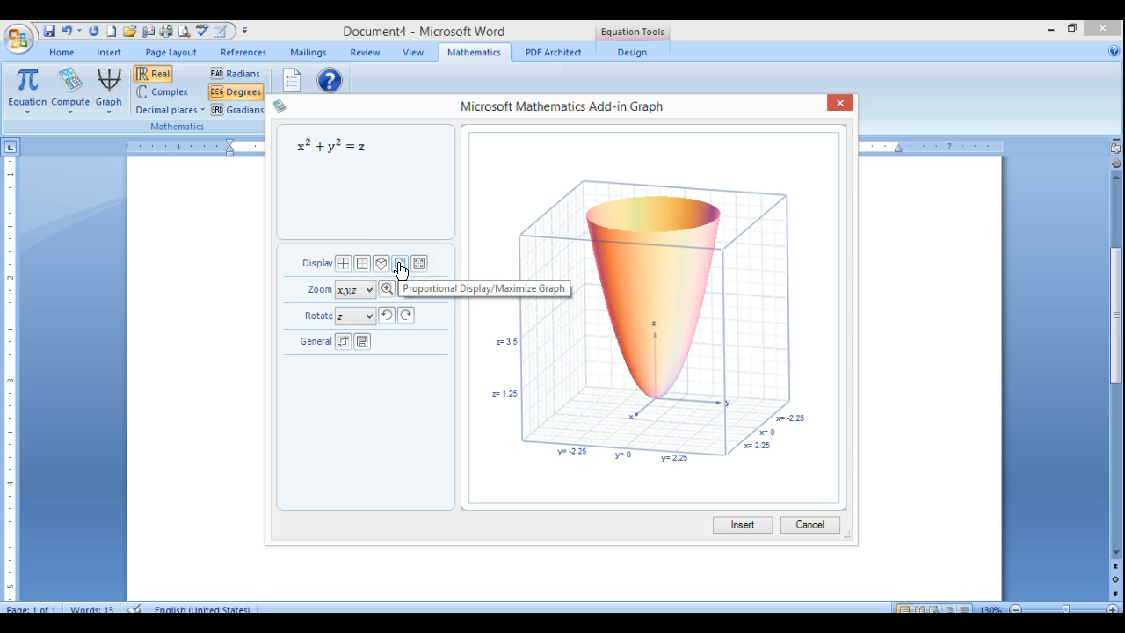
Check the plotting range settings of the x² + y² = z graph and rotate the plot counterclockwise about the z axis
left_click(417, 263)
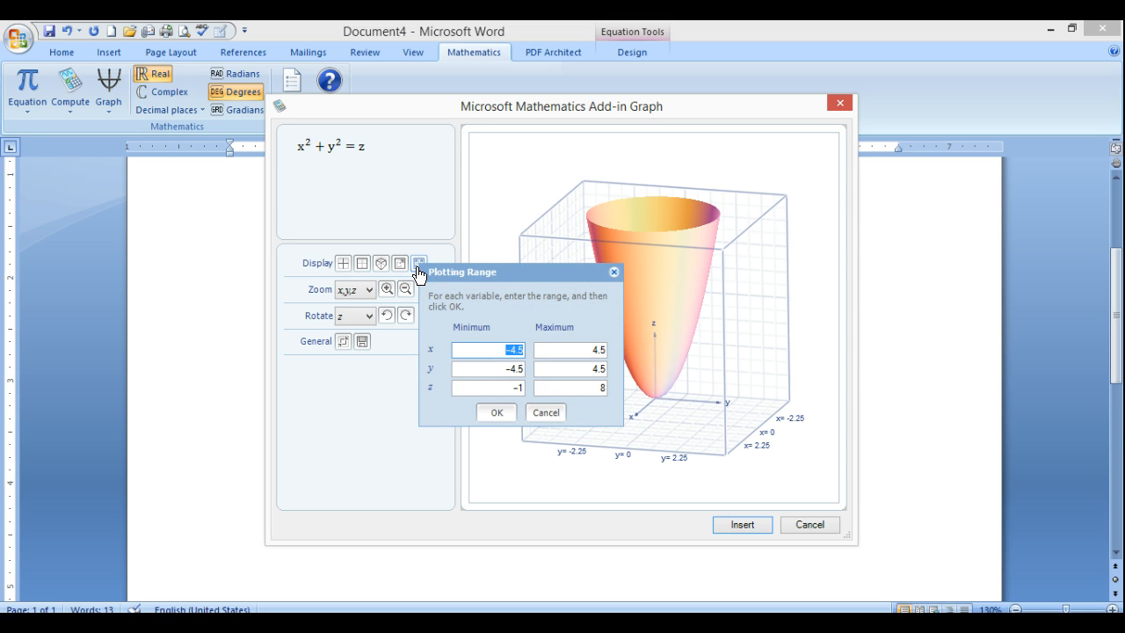
left_click(614, 271)
left_click(388, 315)
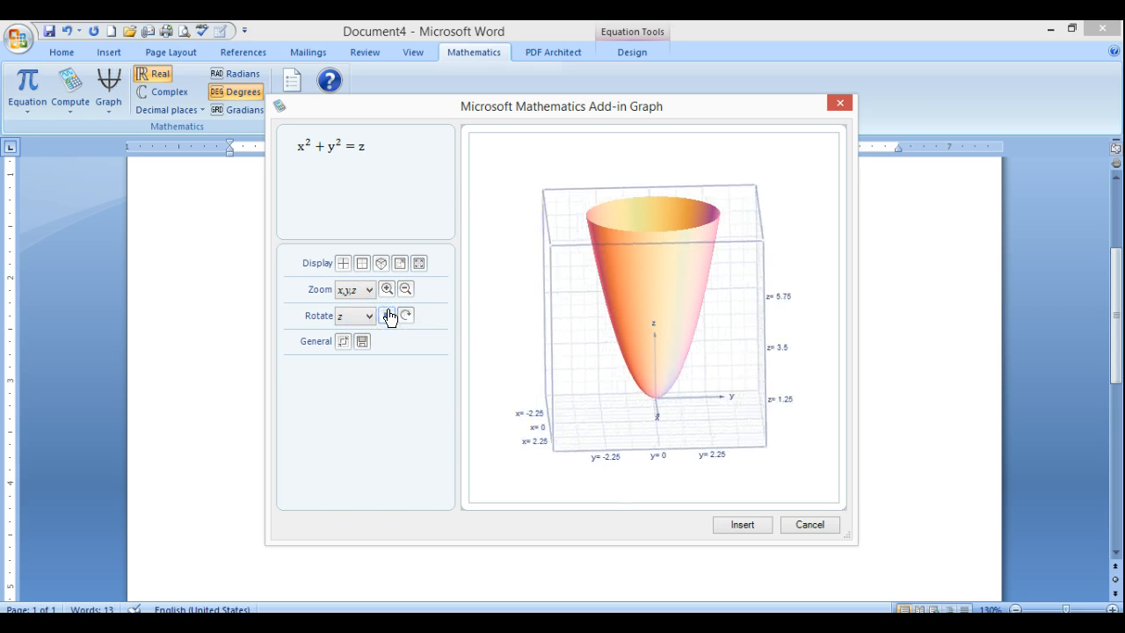
left_click(388, 316)
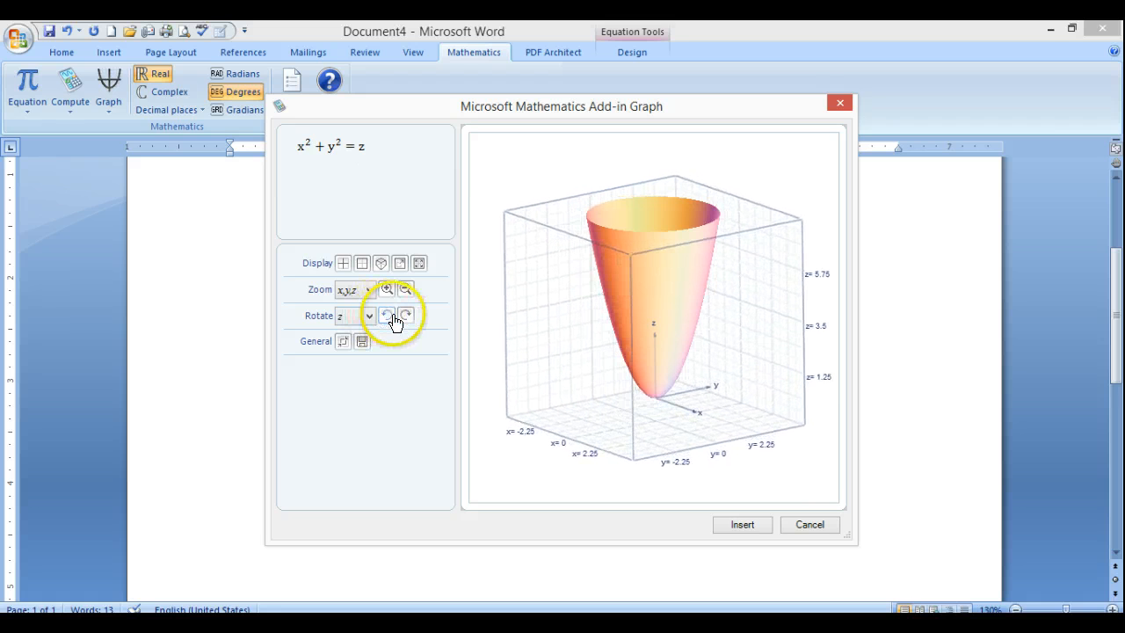
Rotate the 3D graph counterclockwise about the x axis and clockwise about the y axis
left_click(366, 318)
left_click(356, 334)
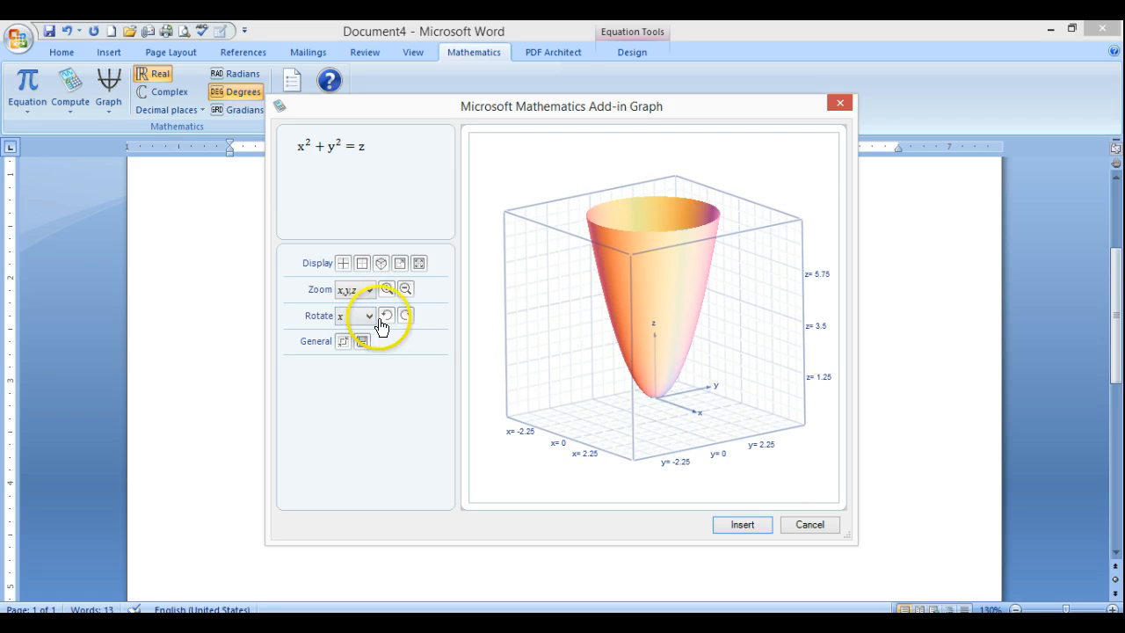
left_click(389, 316)
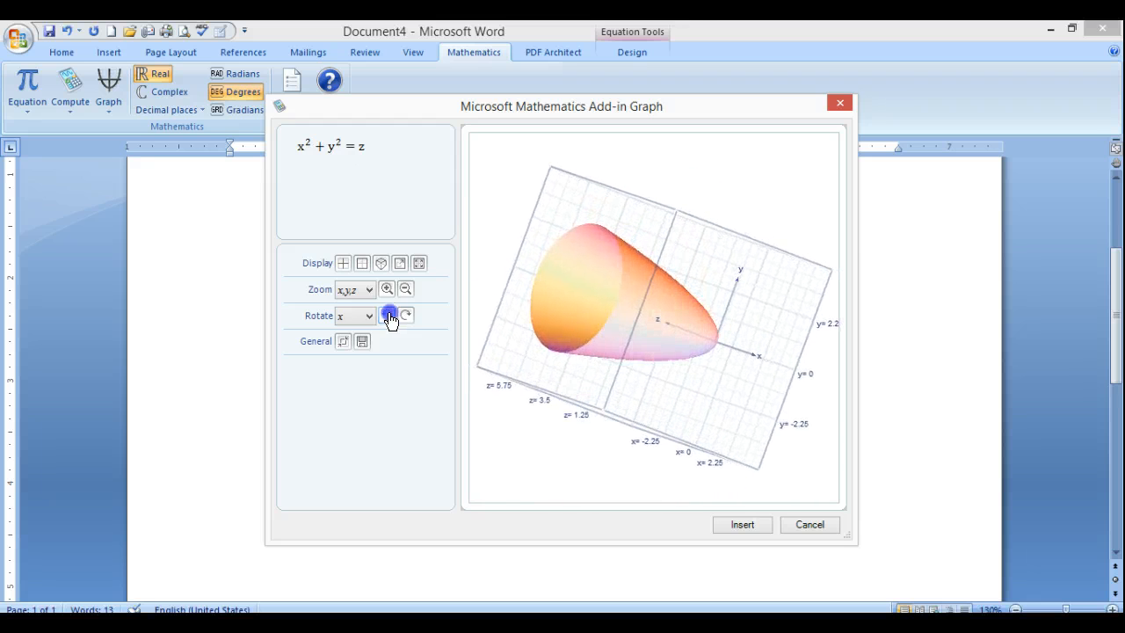
left_click(367, 317)
left_click(364, 345)
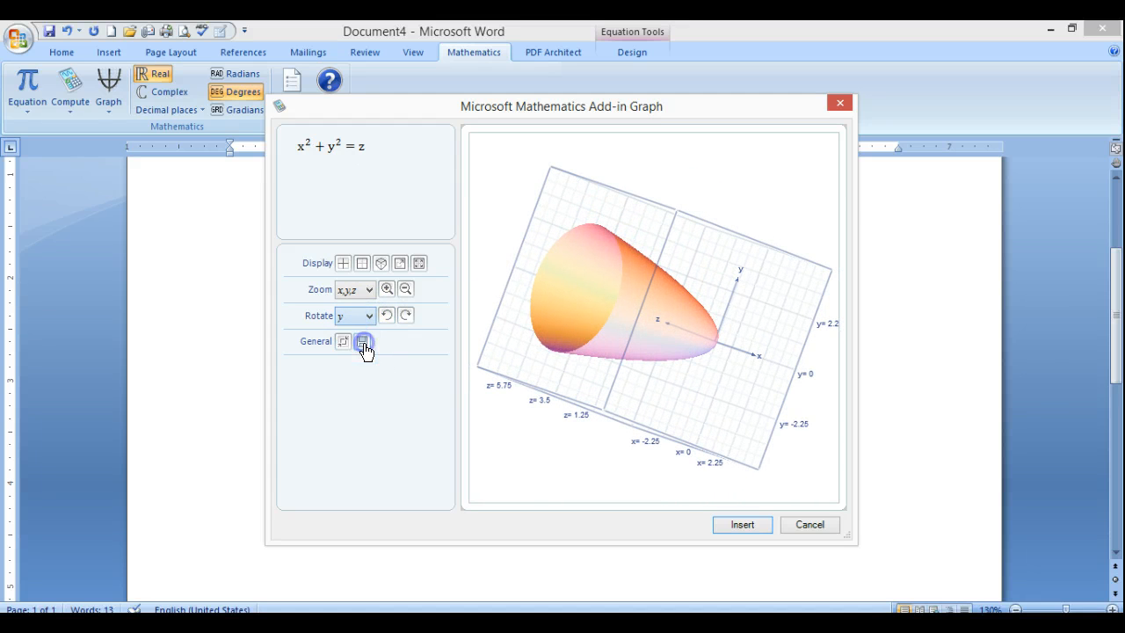
left_click(405, 316)
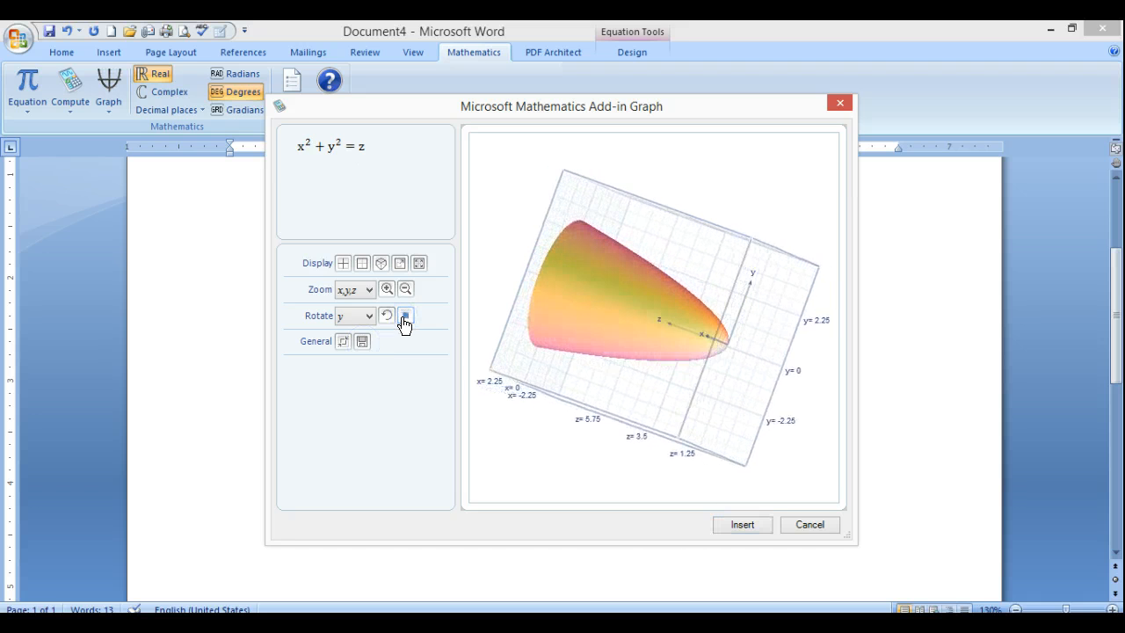
left_click(409, 313)
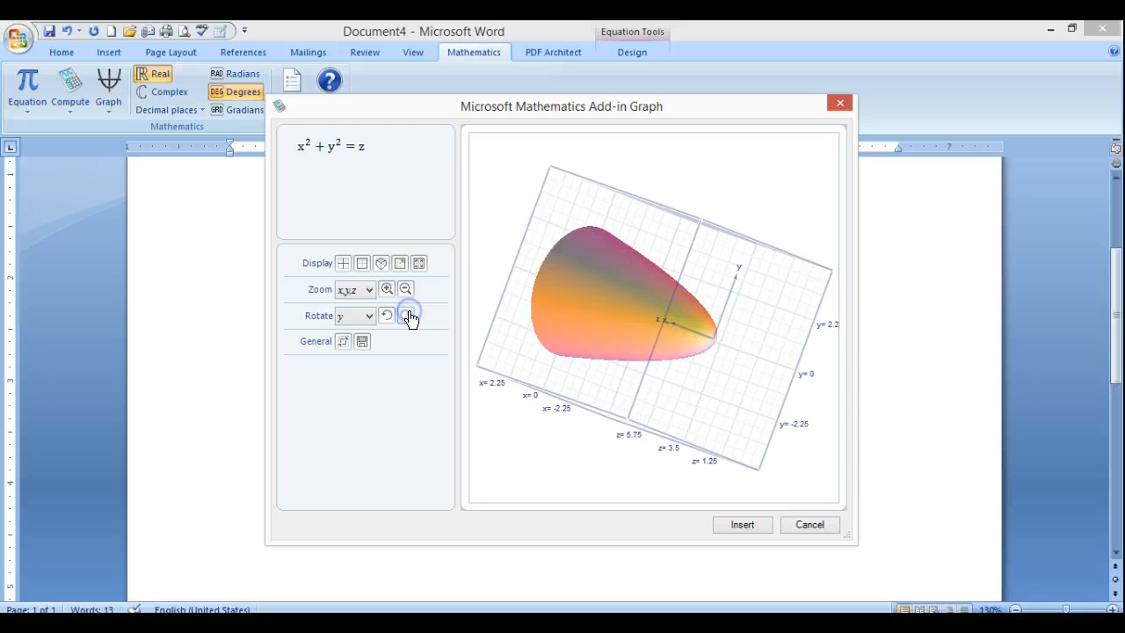
Reset the graph to its default view and close the graph window without inserting the plot
left_click(343, 343)
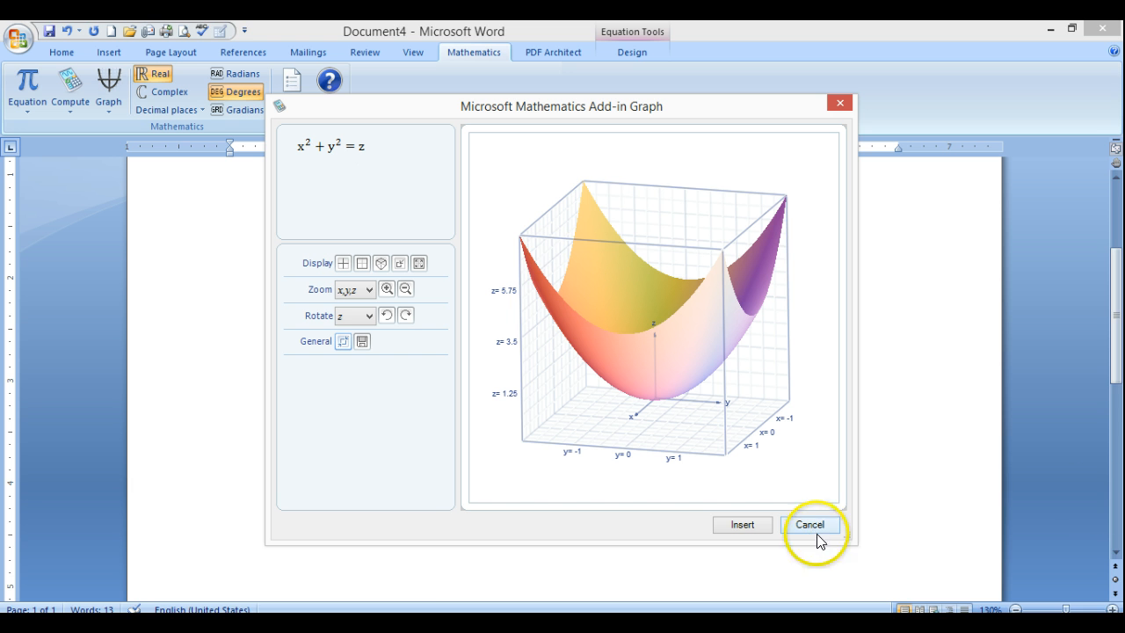
mouse_move(1122, 426)
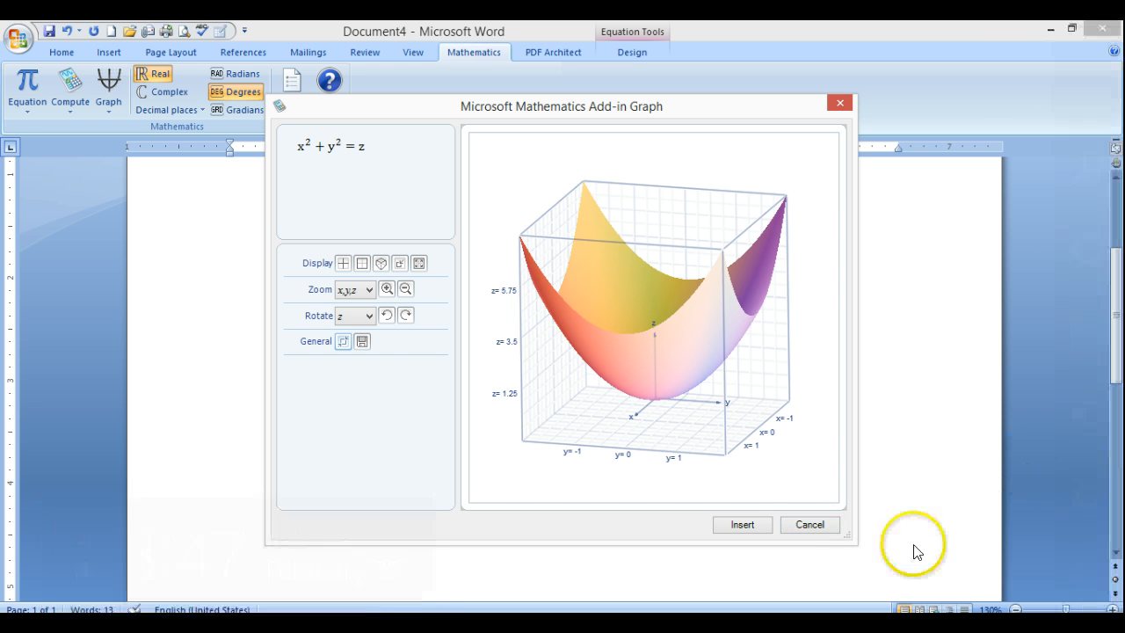
left_click(809, 525)
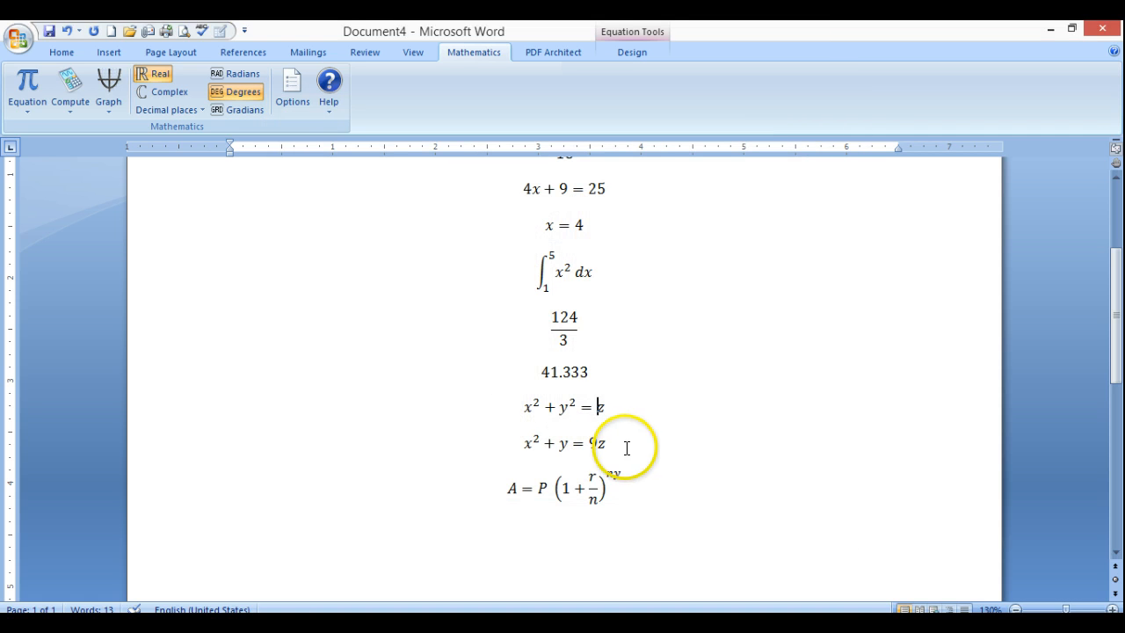
Select the whole A = P(1 + r/n)^ny equation and look at the gallery of built-in equations
left_click(570, 443)
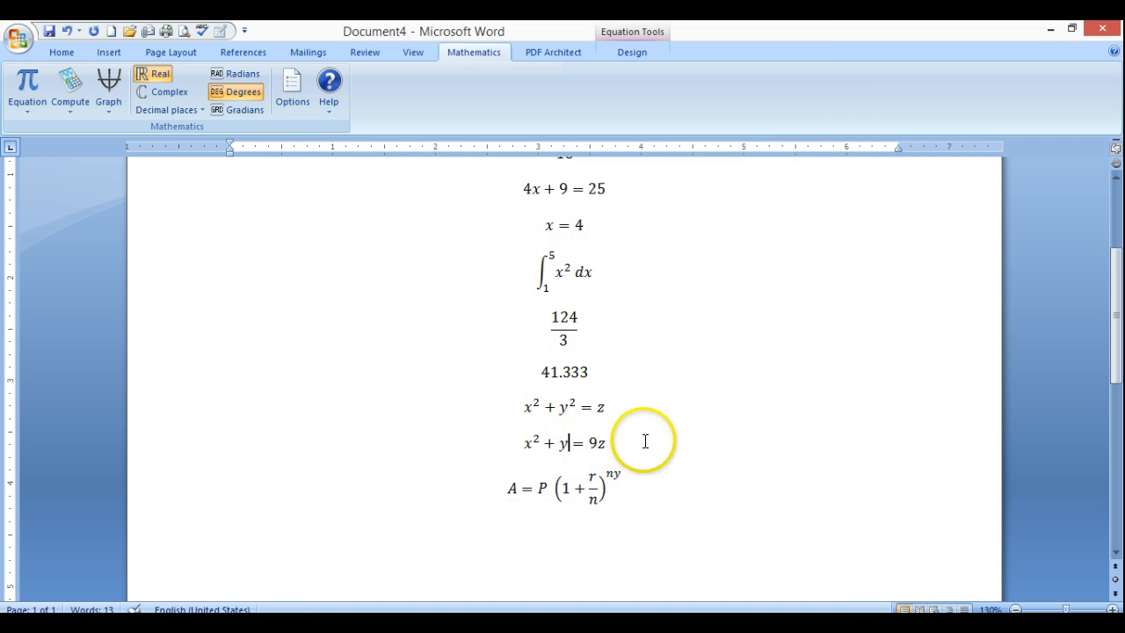
left_click(591, 496)
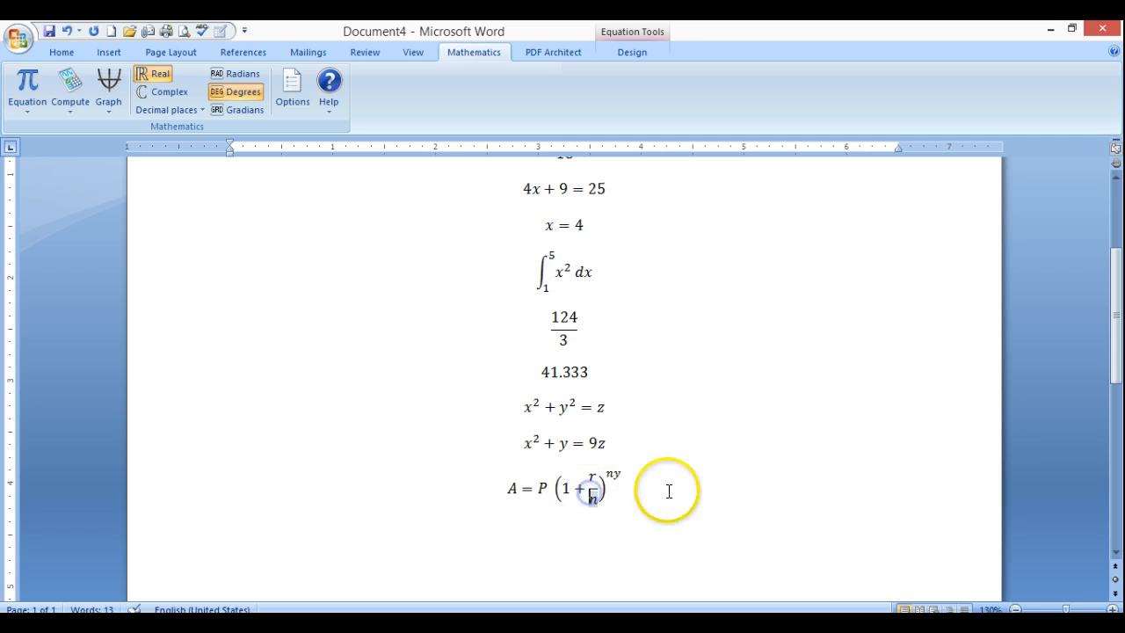
left_click(626, 482)
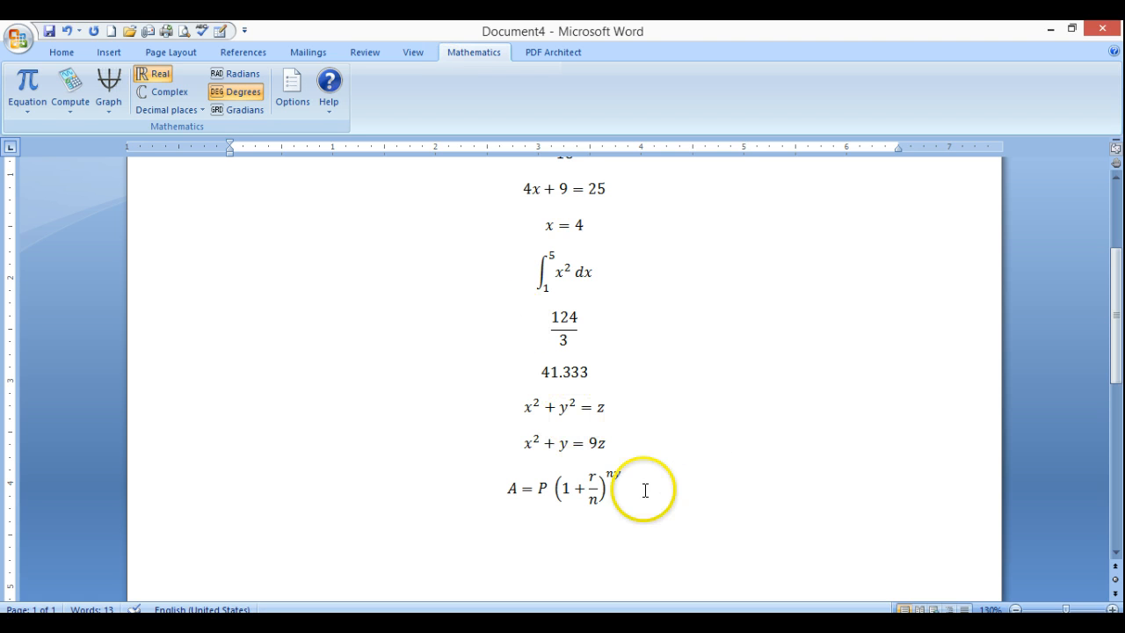
left_click_drag(621, 484, 503, 490)
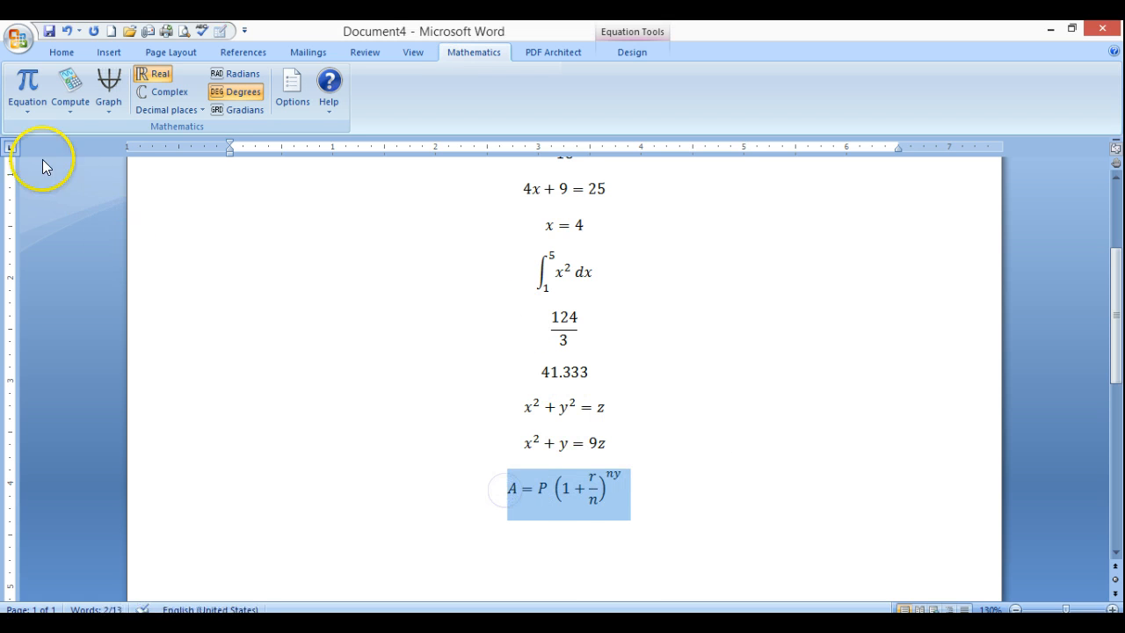
left_click(22, 104)
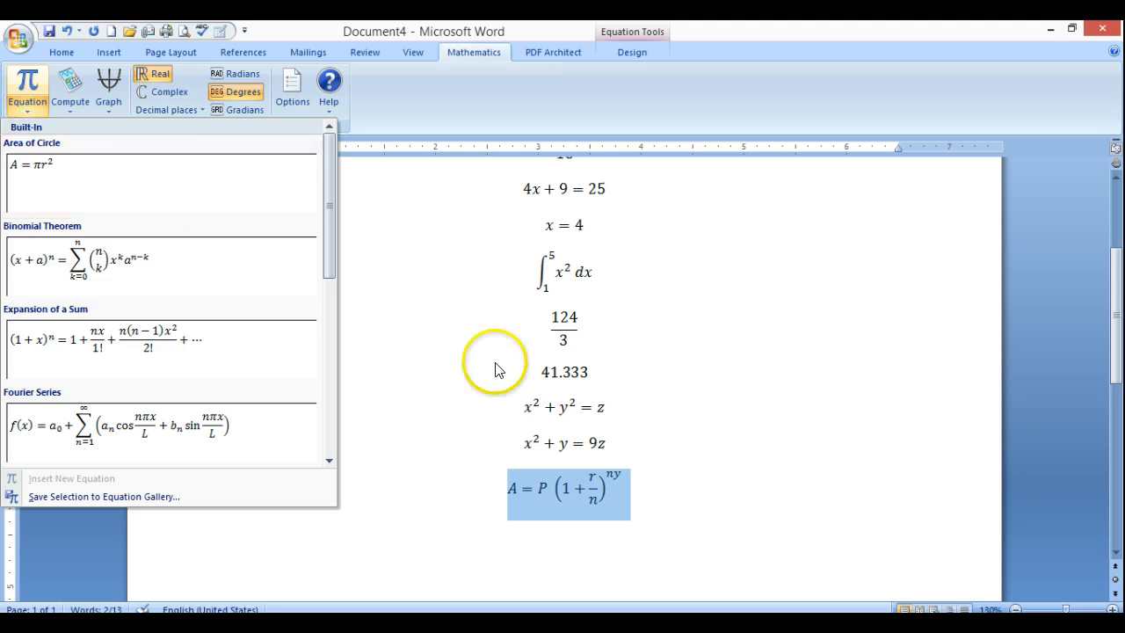
left_click(653, 486)
left_click(590, 488)
left_click(601, 499)
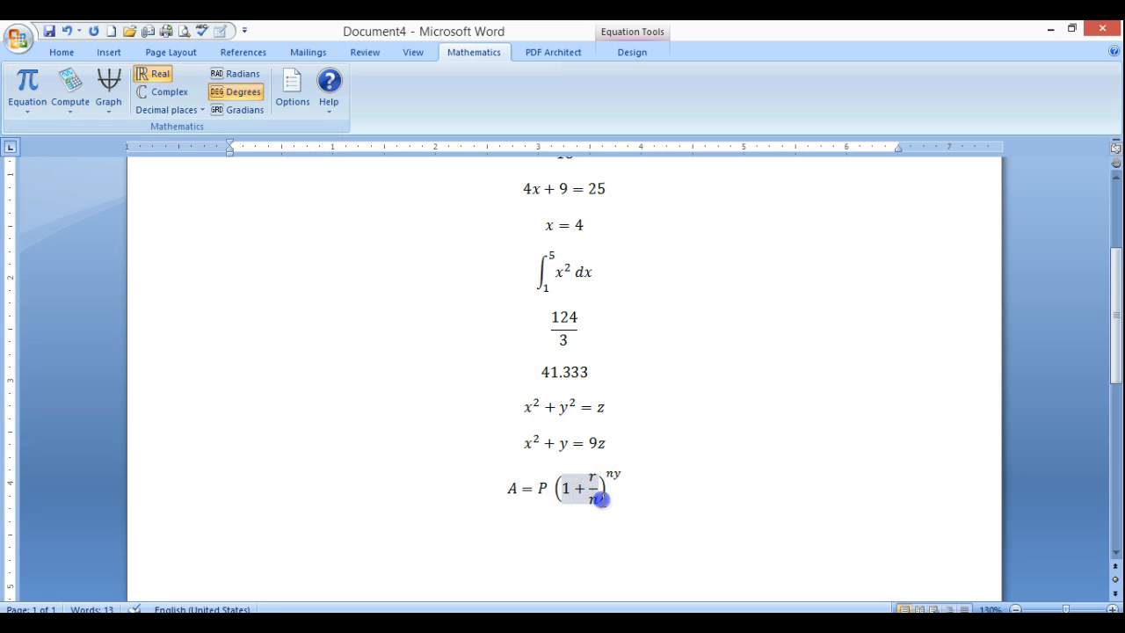
left_click(607, 502)
left_click(628, 492)
left_click(538, 52)
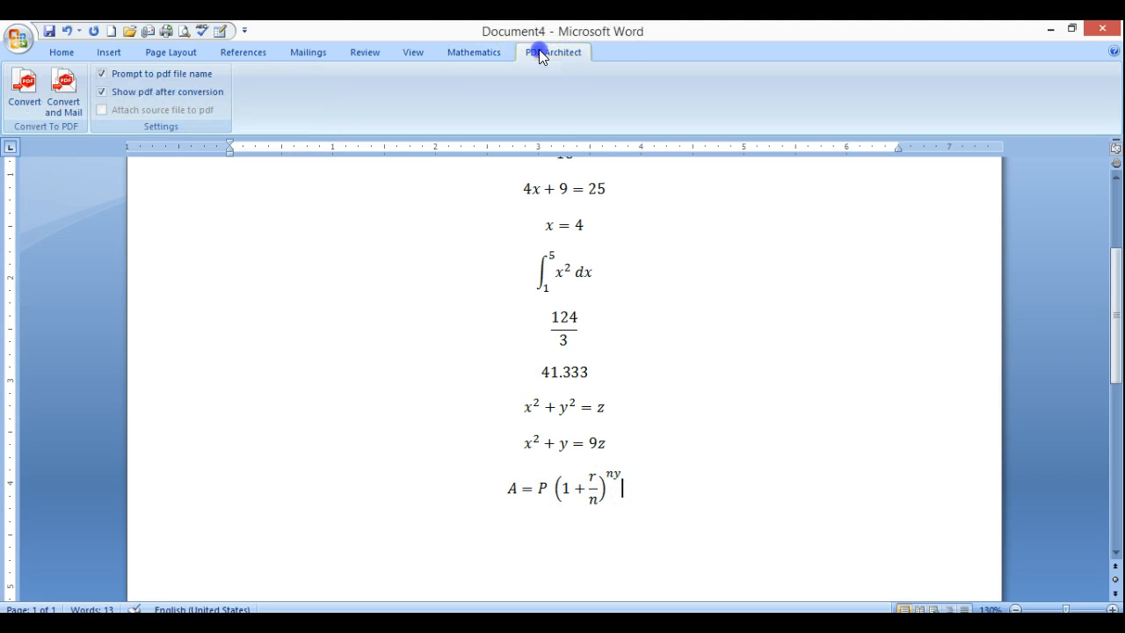
left_click(503, 51)
left_click(578, 490)
left_click(592, 240)
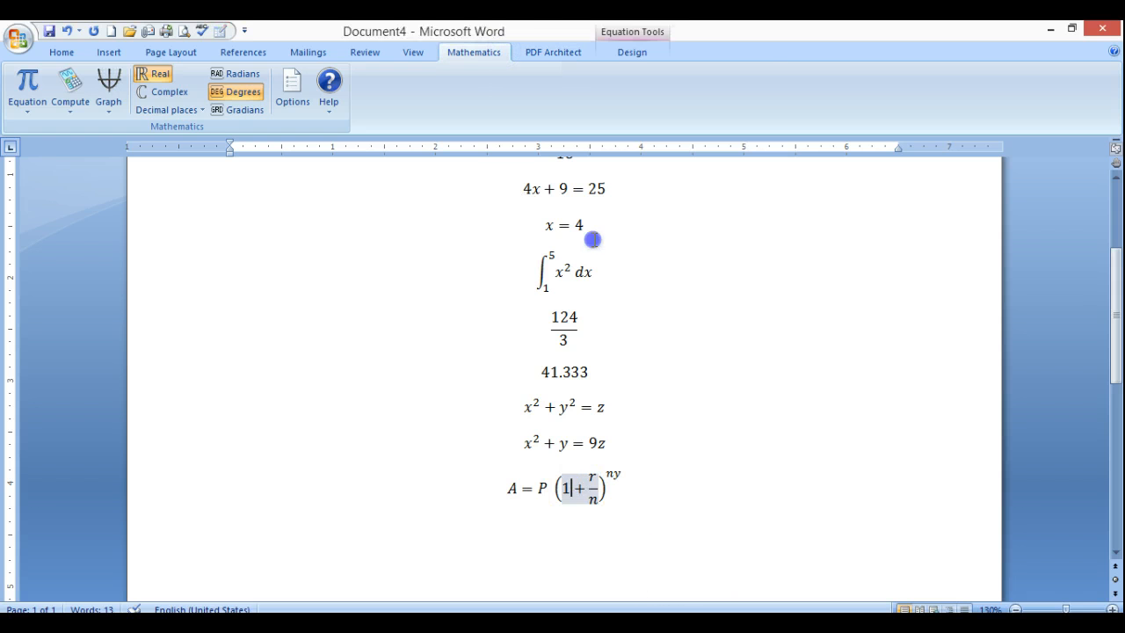
left_click(575, 269)
left_click(565, 221)
left_click(625, 49)
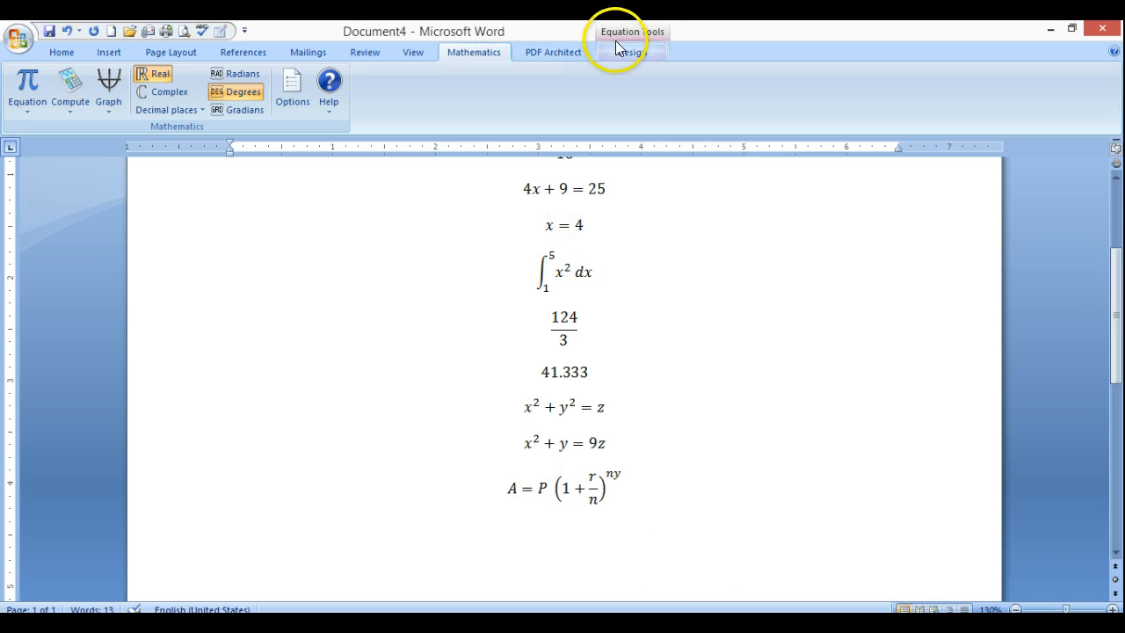
Add three blank lines below the A = P(1 + r/n)^ny equation
left_click(705, 509)
key("Return")
key("Return")
key("Return")
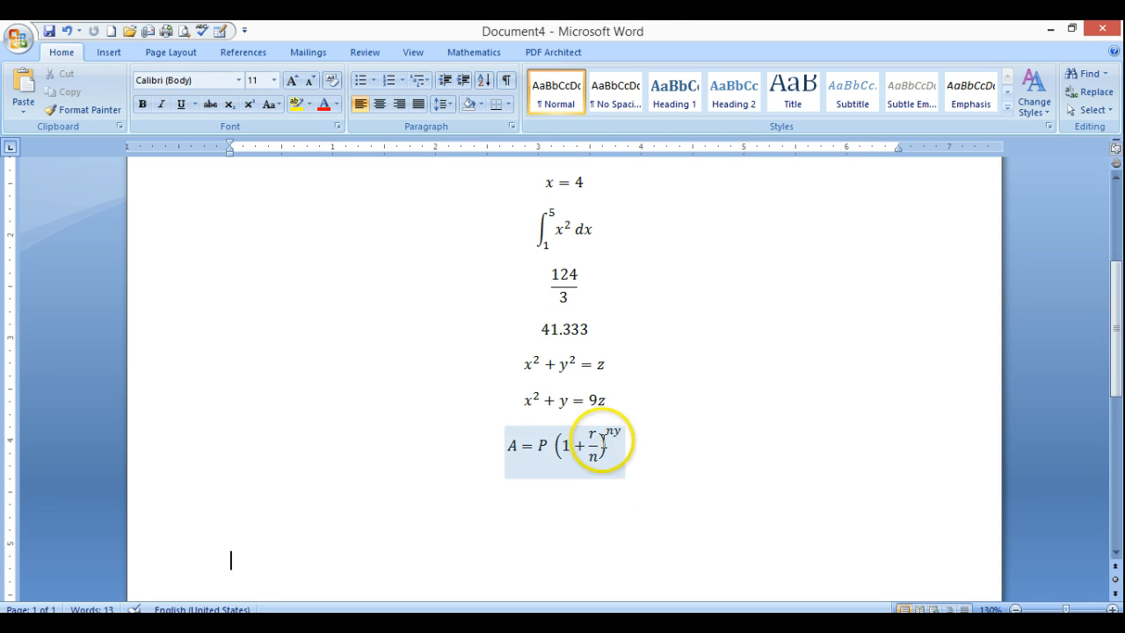
Look at the settings for saving the A = P(1 + r/n)^ny equation as a new equation, and dismiss them without saving
left_click(603, 444)
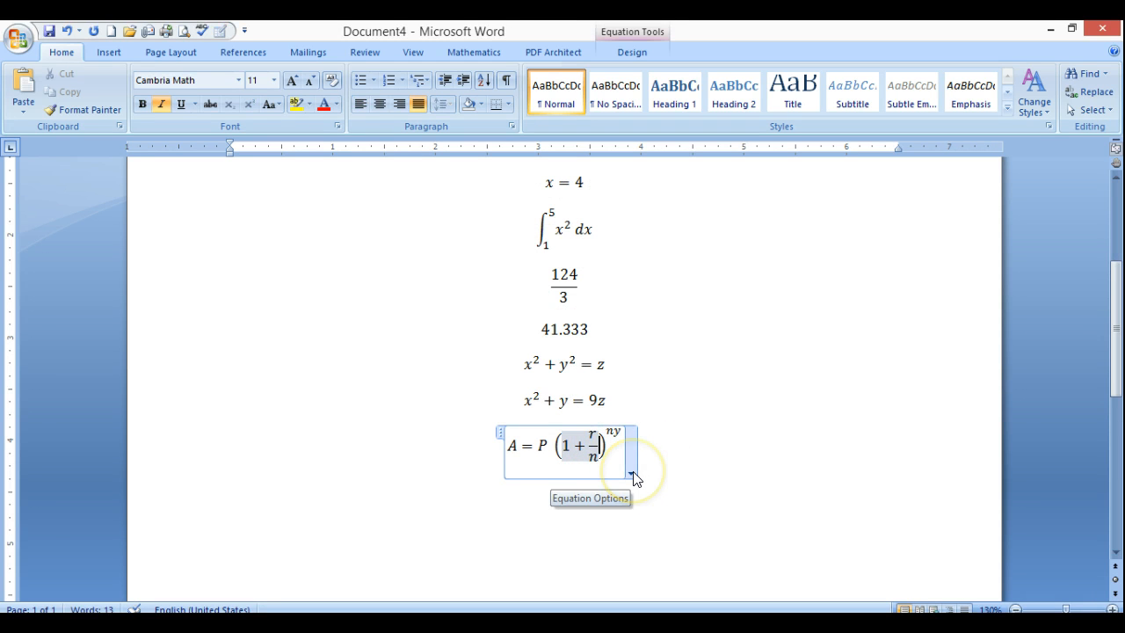
left_click(632, 474)
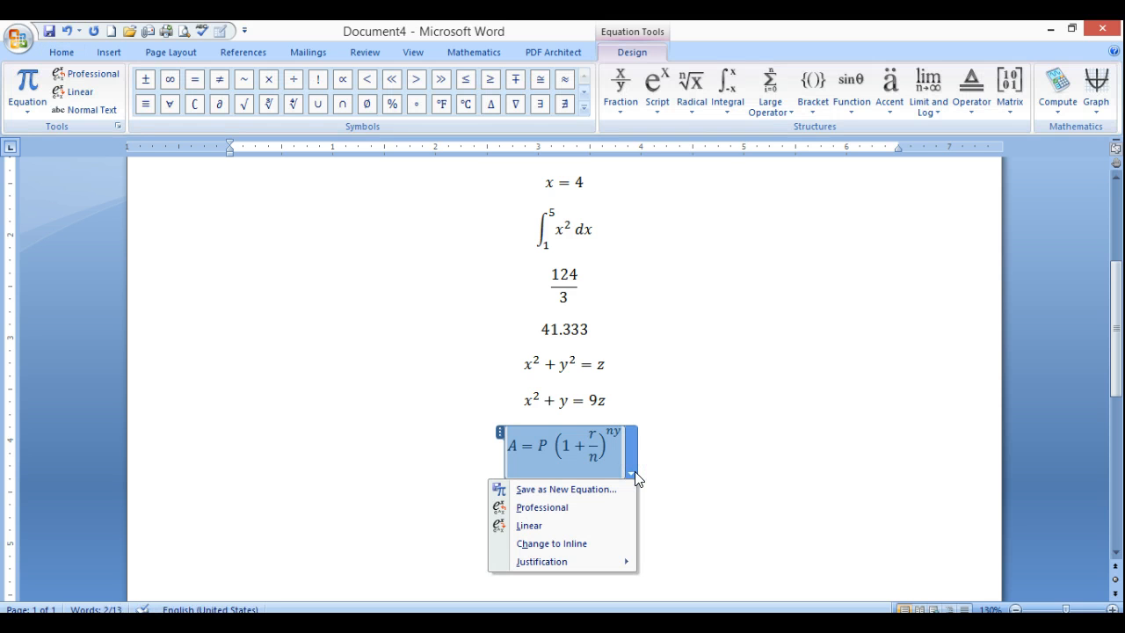
left_click(597, 496)
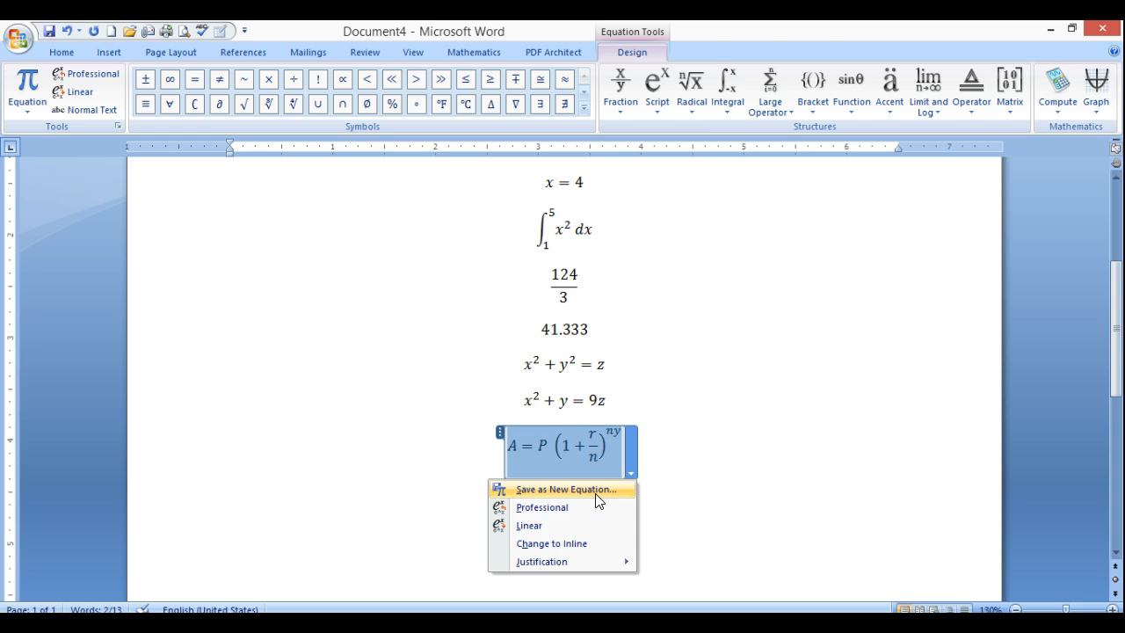
left_click(596, 494)
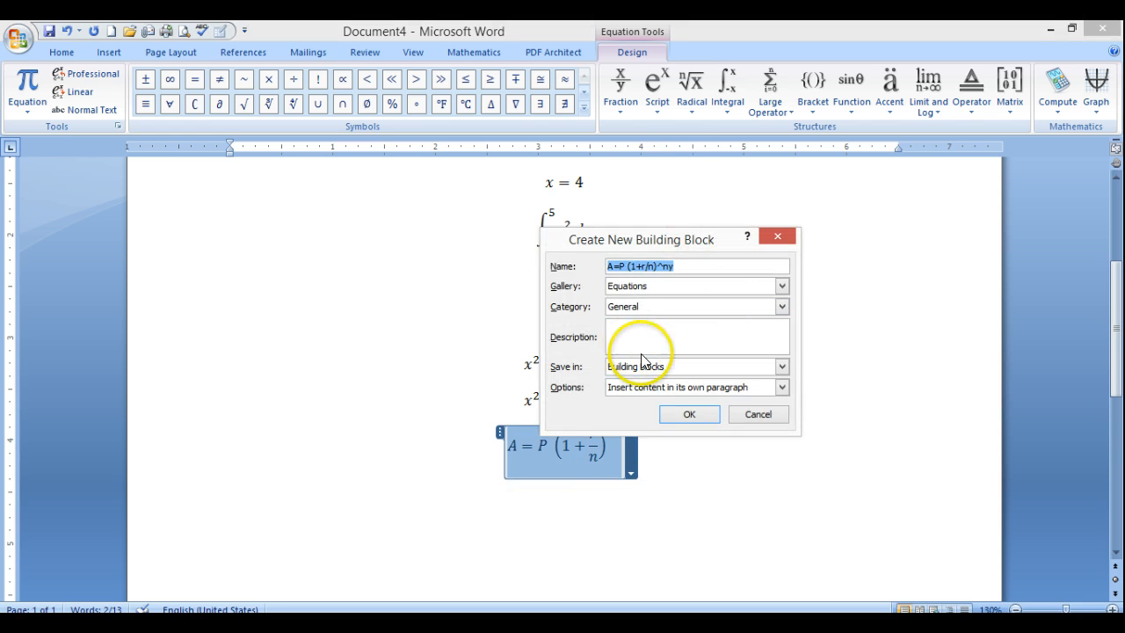
left_click(758, 414)
left_click(664, 475)
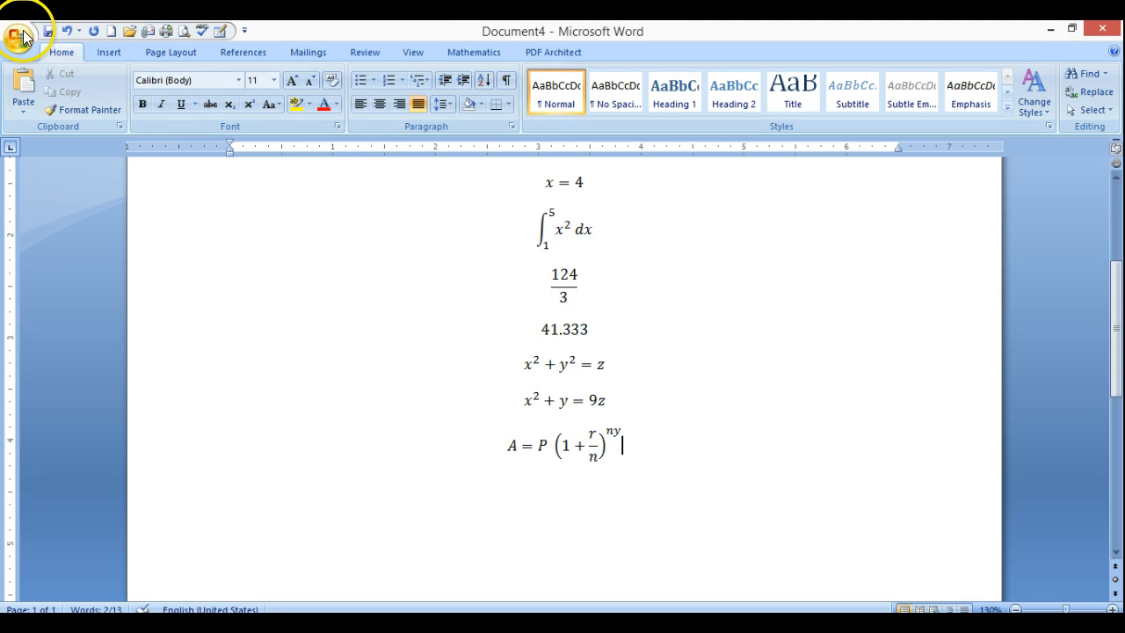
Look through the gallery of built-in equations and close it without inserting one
left_click(383, 105)
left_click(471, 52)
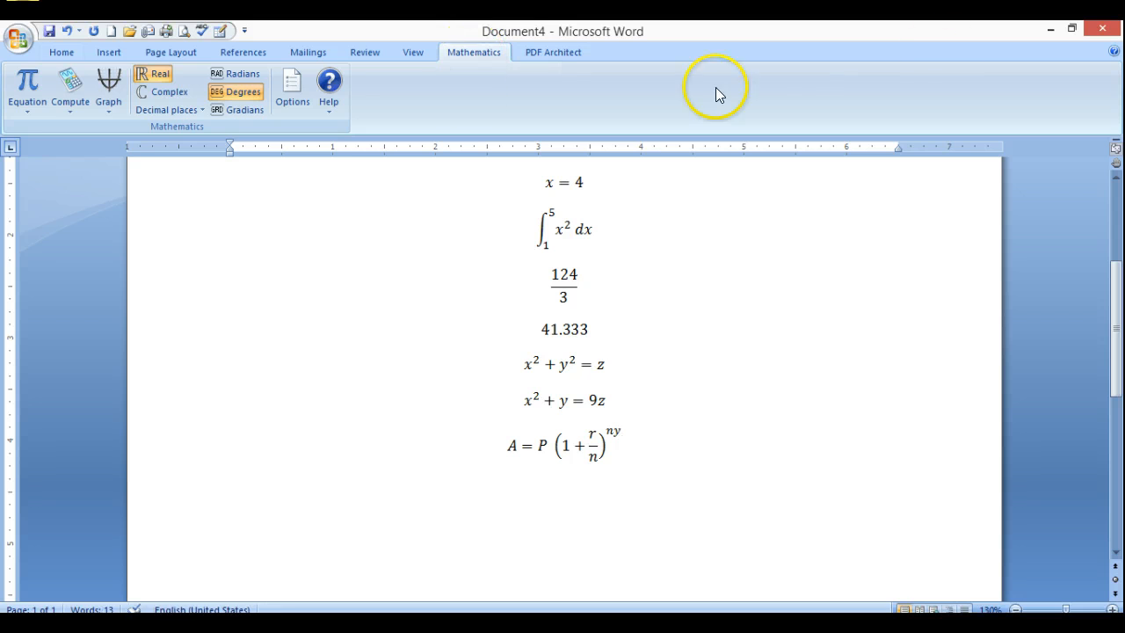
left_click(27, 108)
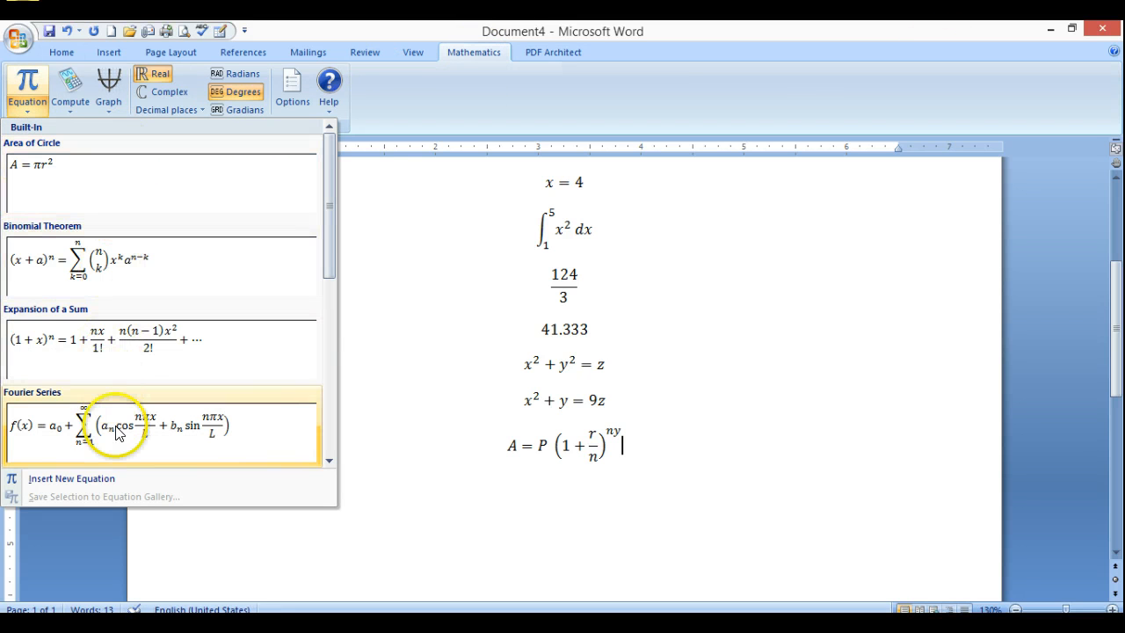
left_click(446, 356)
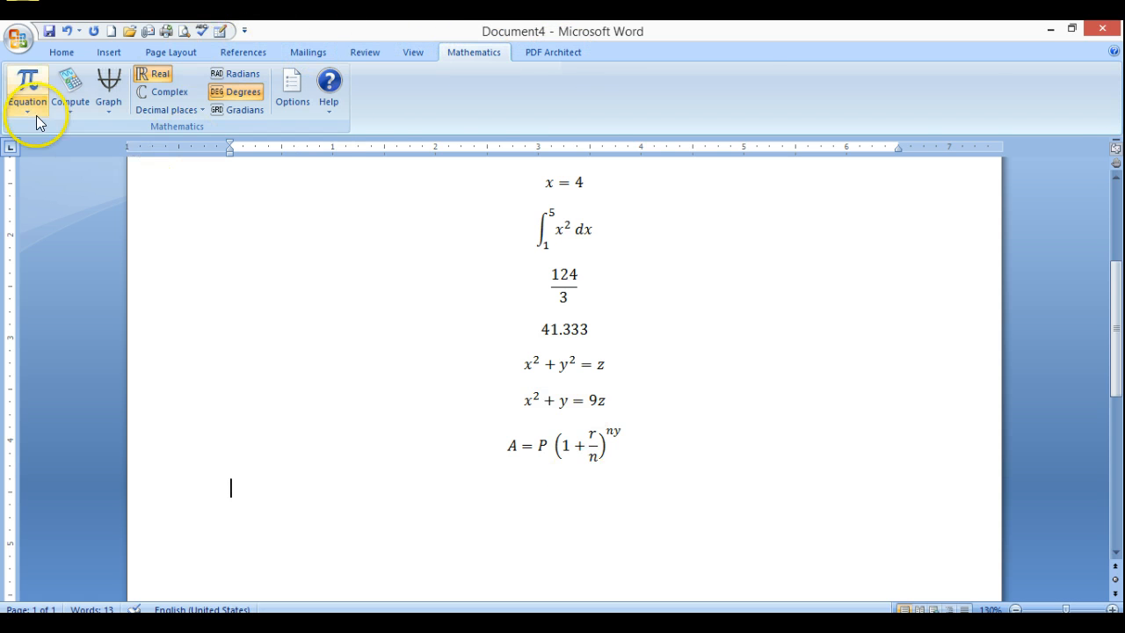
Insert a new blank equation below the existing A = P(1 + r/n)^ny equation and begin it with A = P
left_click(19, 81)
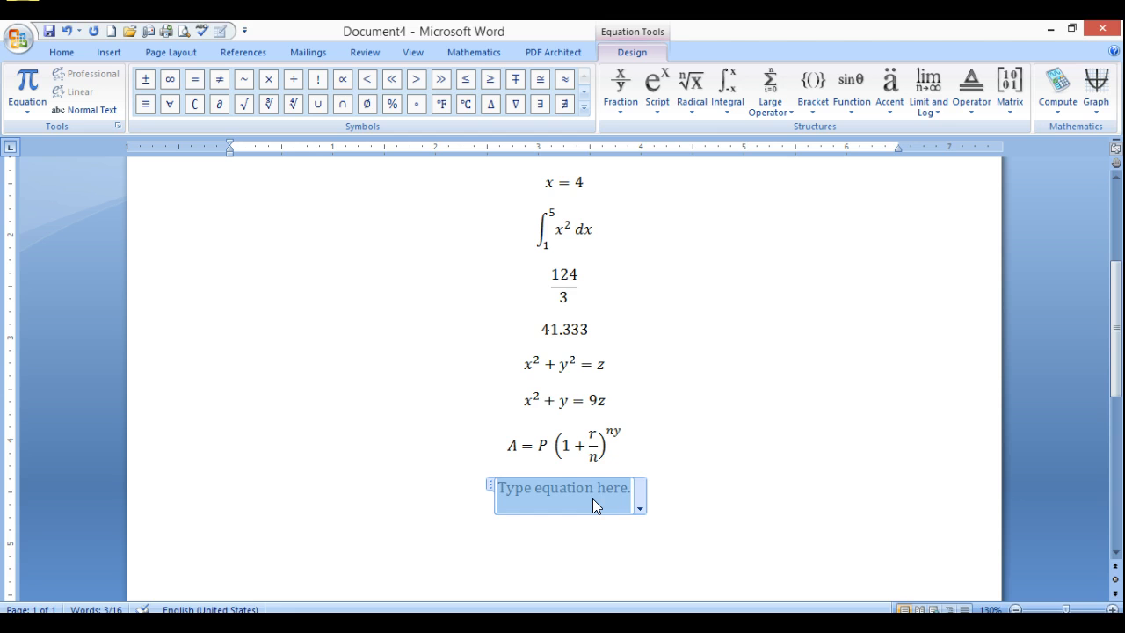
type("A ")
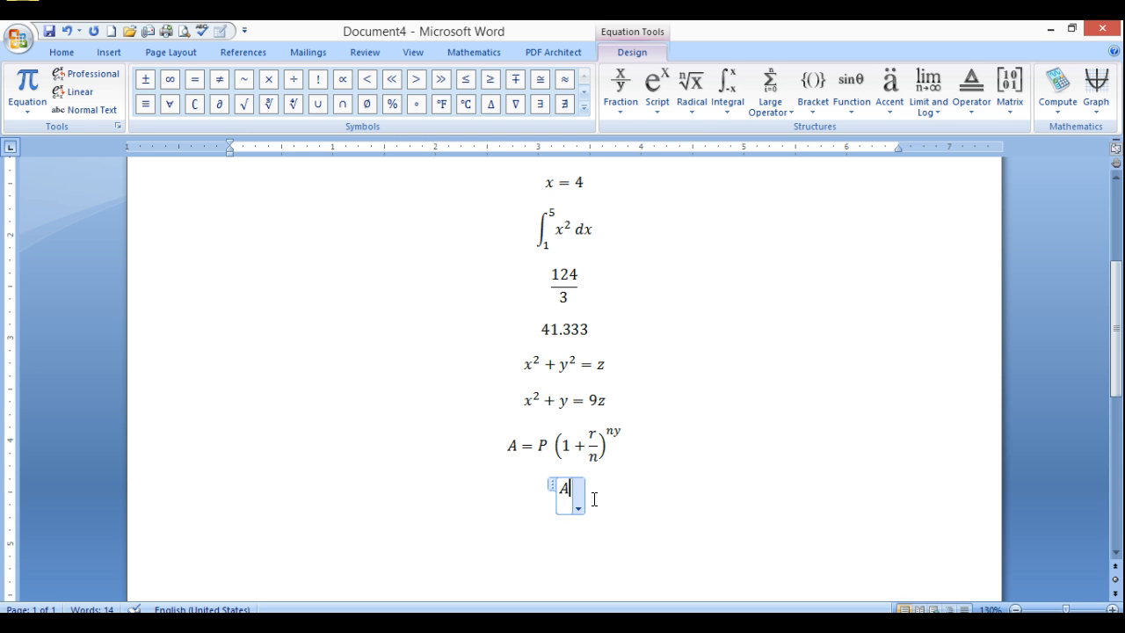
type("= P")
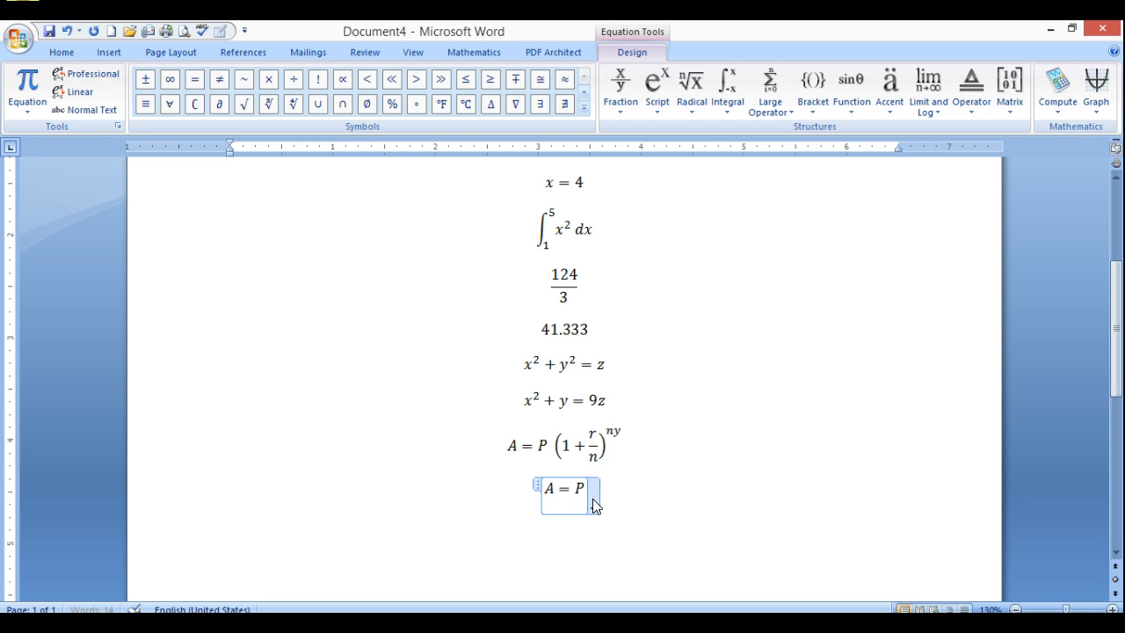
left_click(810, 110)
left_click(810, 110)
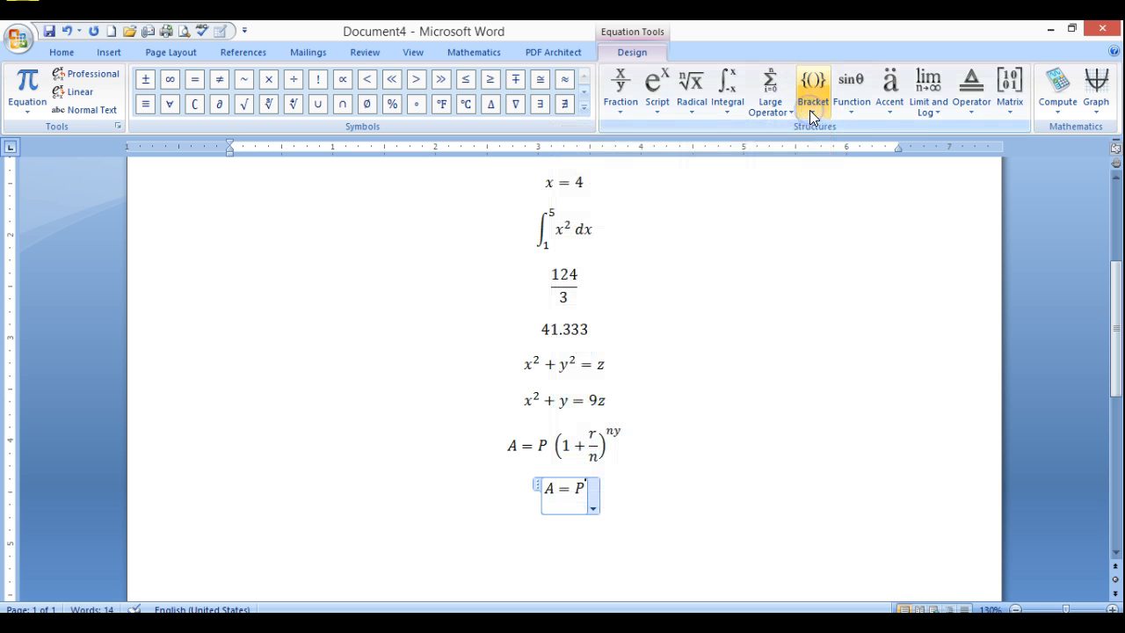
Complete the new equation with the bracketed term (1 + r/n), built as a stacked fraction, raised to the power ny
type("(")
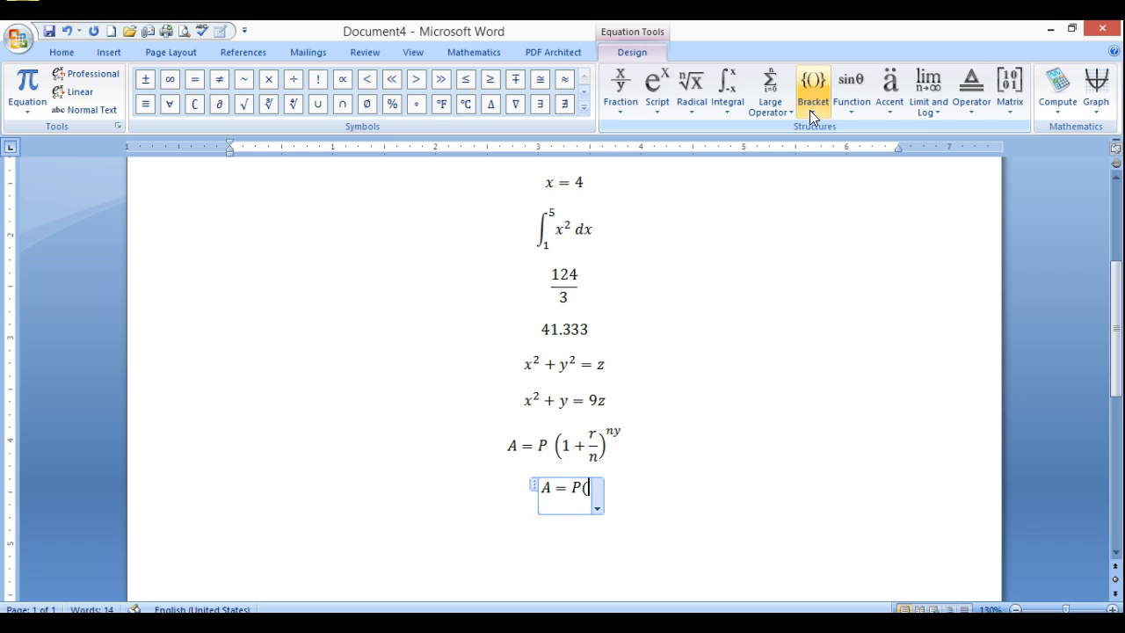
type("1+")
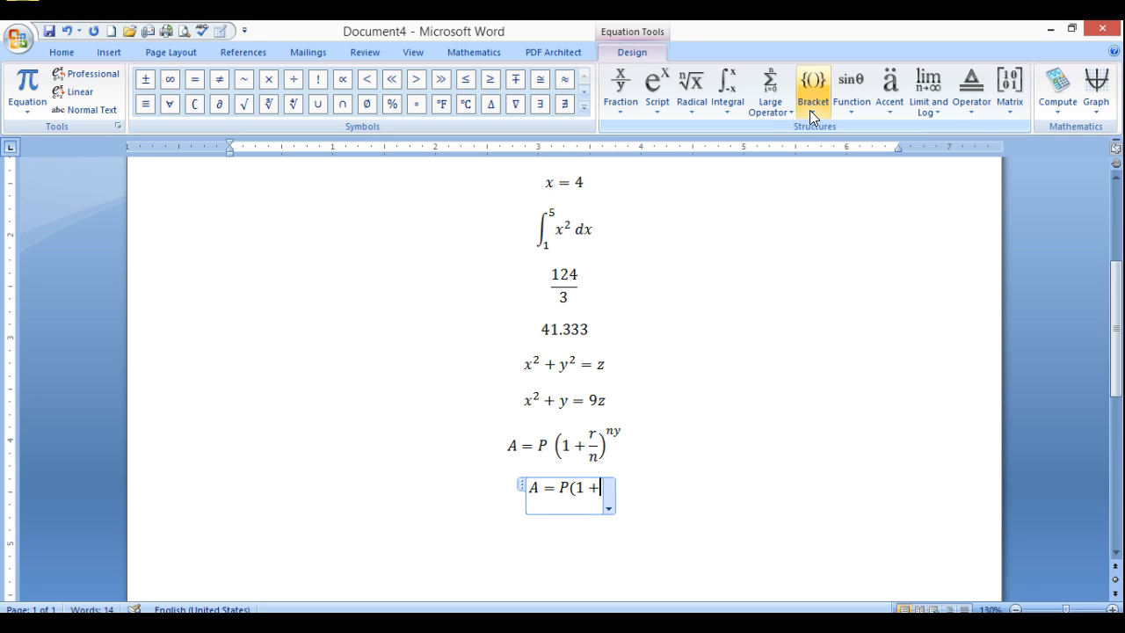
type("r/")
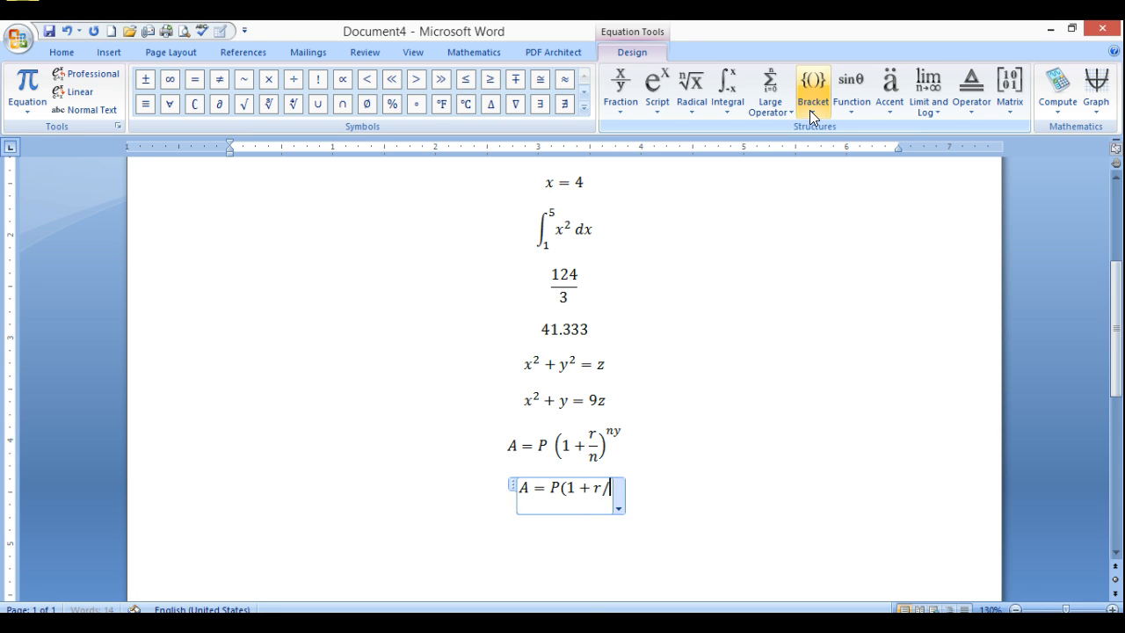
type("n")
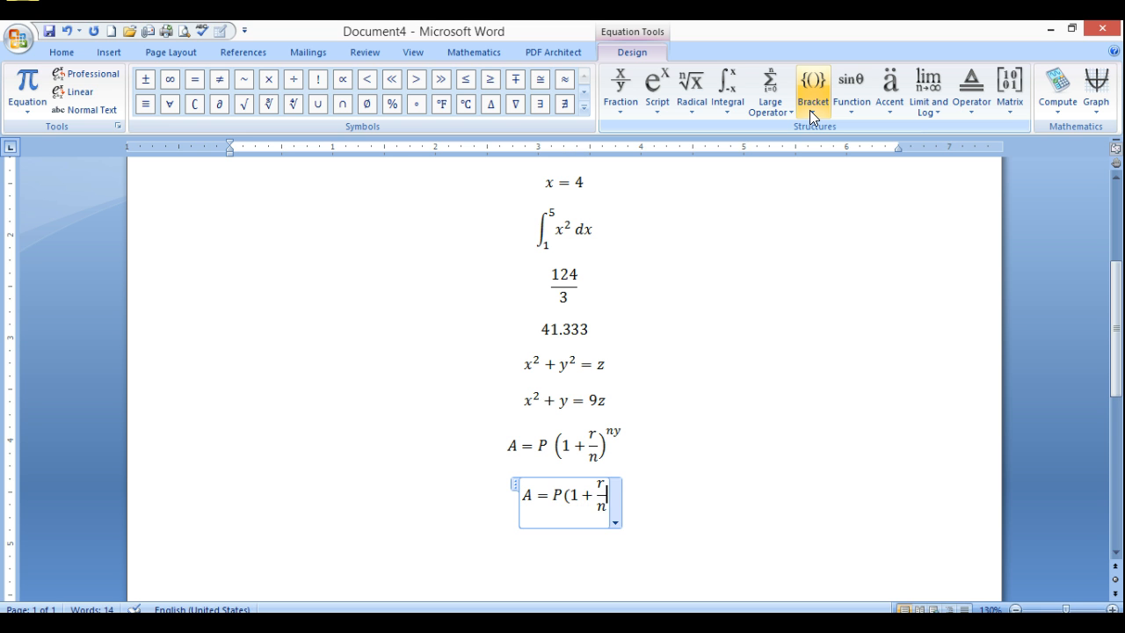
type(" )")
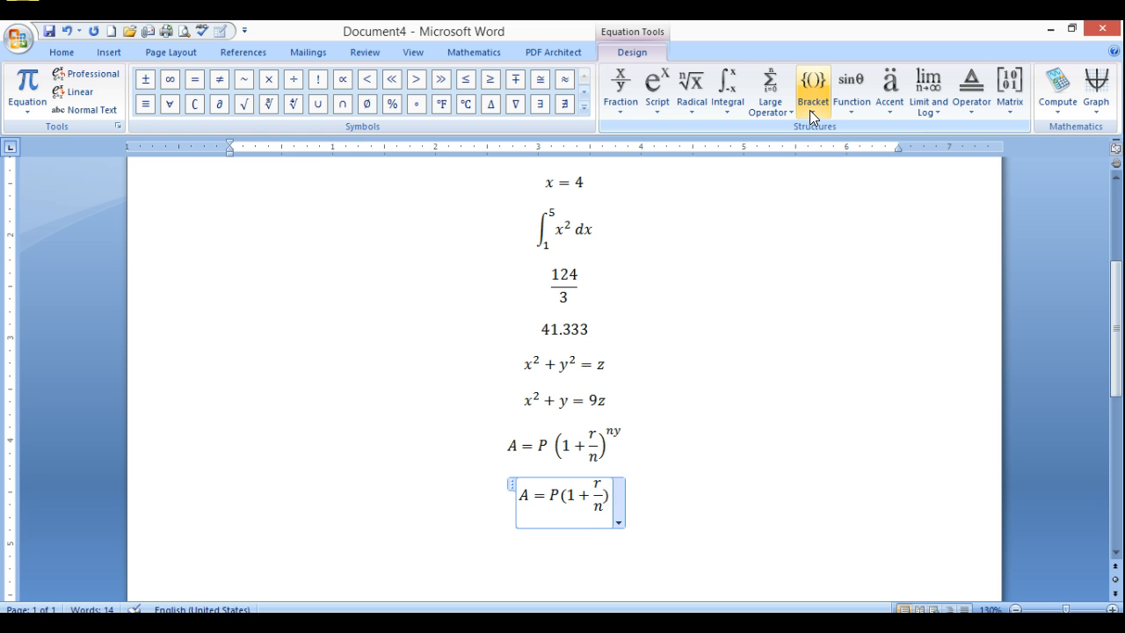
key("space")
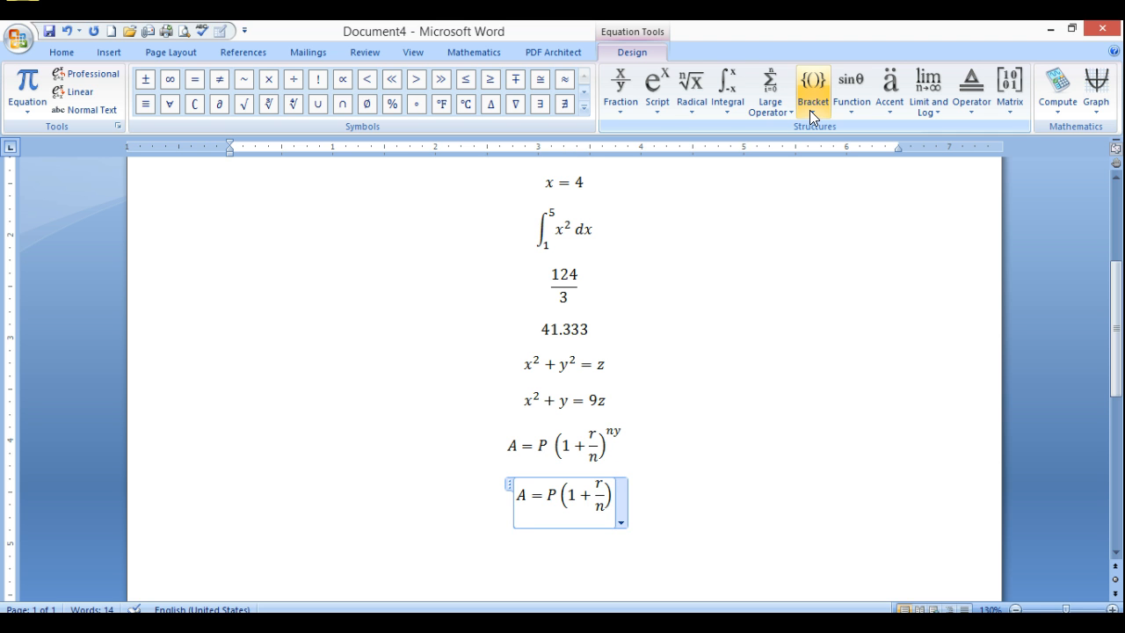
type("^")
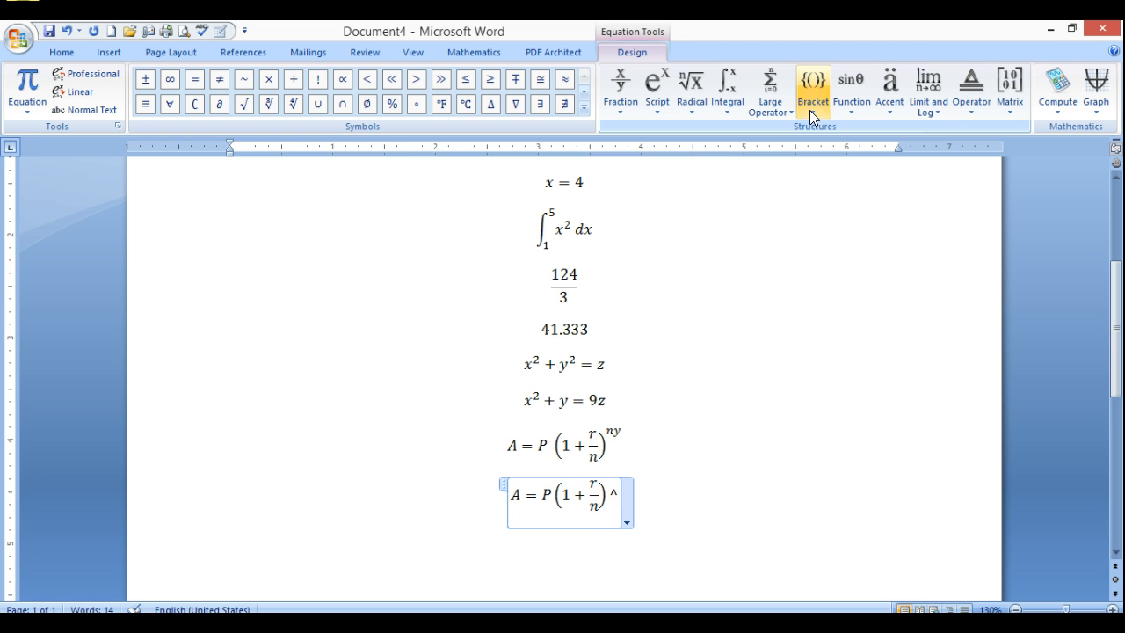
type("ny")
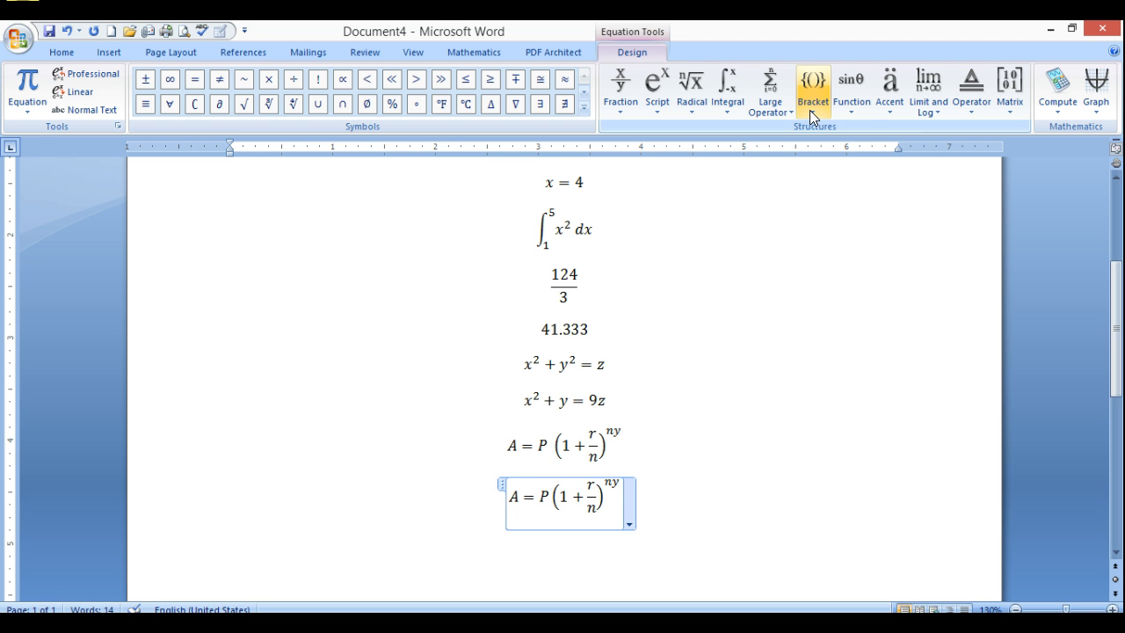
Convert the new equation to linear format, return it to professional format, and leave the equation
left_click(77, 91)
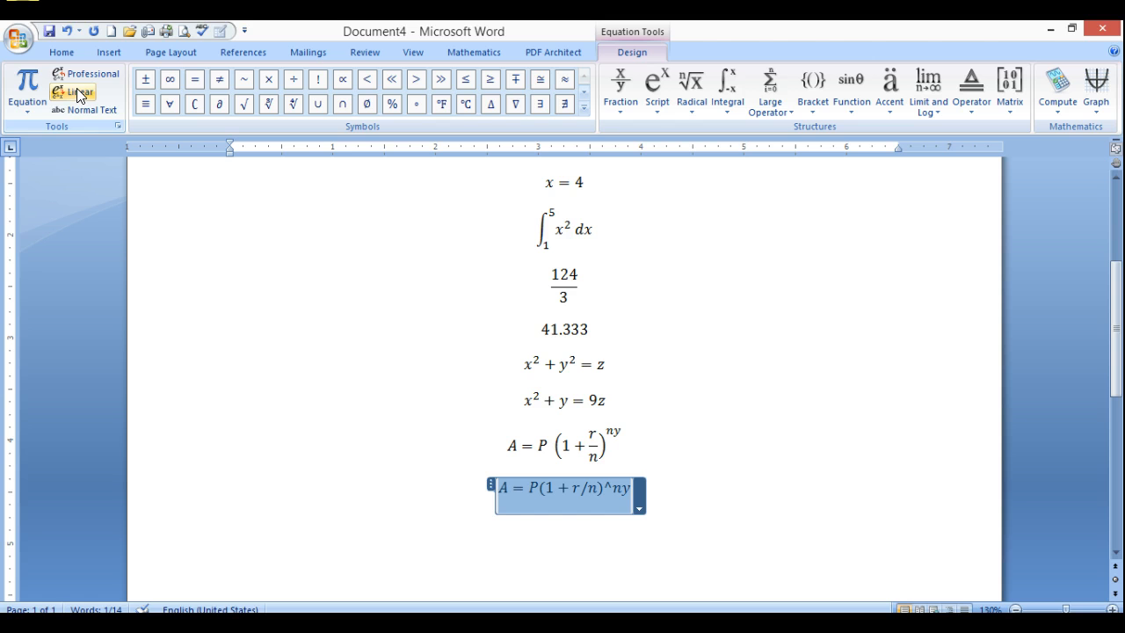
left_click(82, 74)
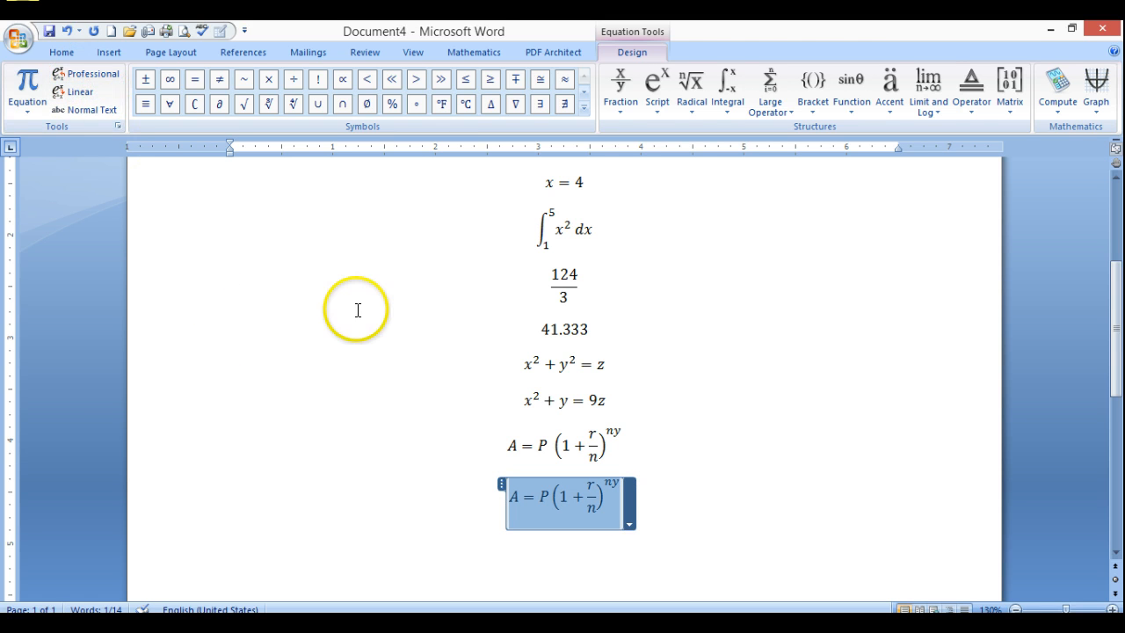
scroll(407, 317, "up", 1)
left_click(407, 317)
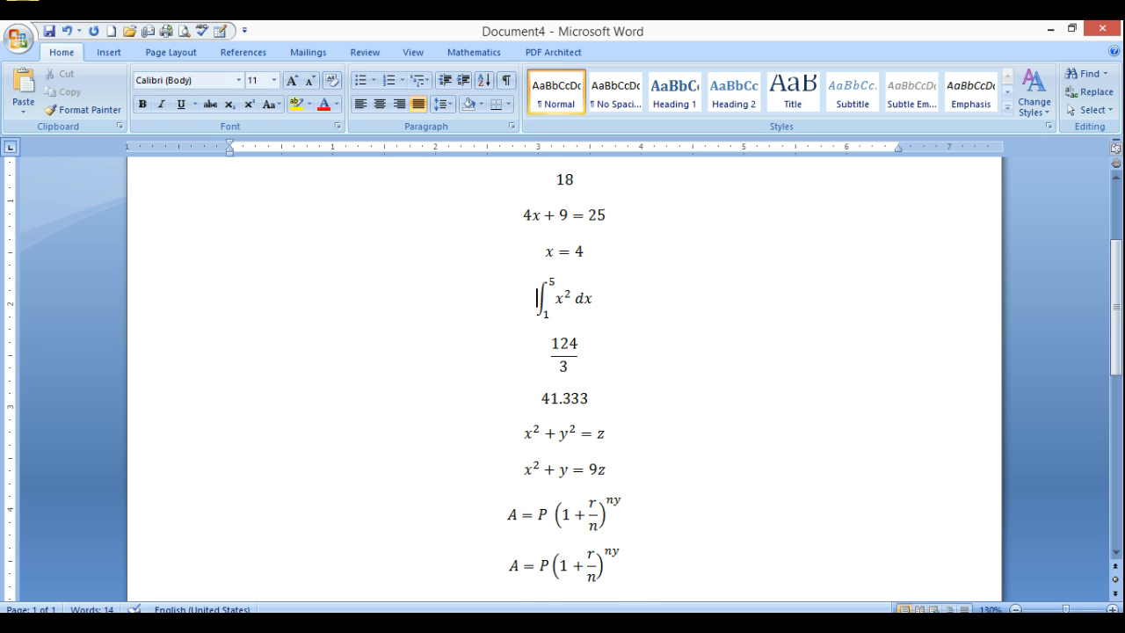
left_click(590, 565)
left_click(619, 571)
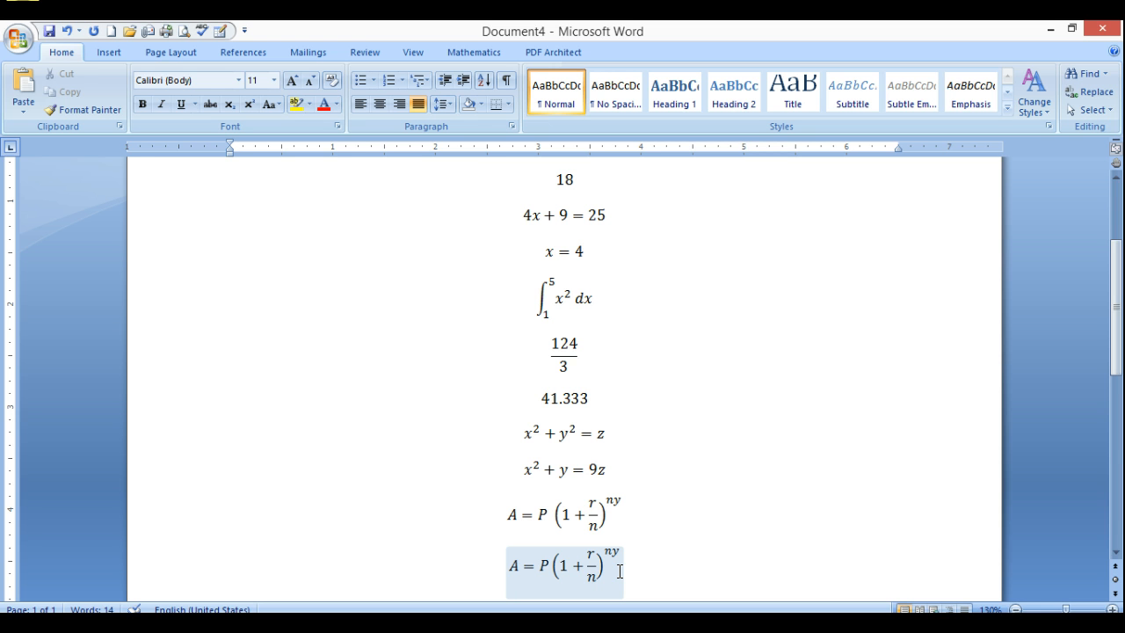
double_click(550, 350)
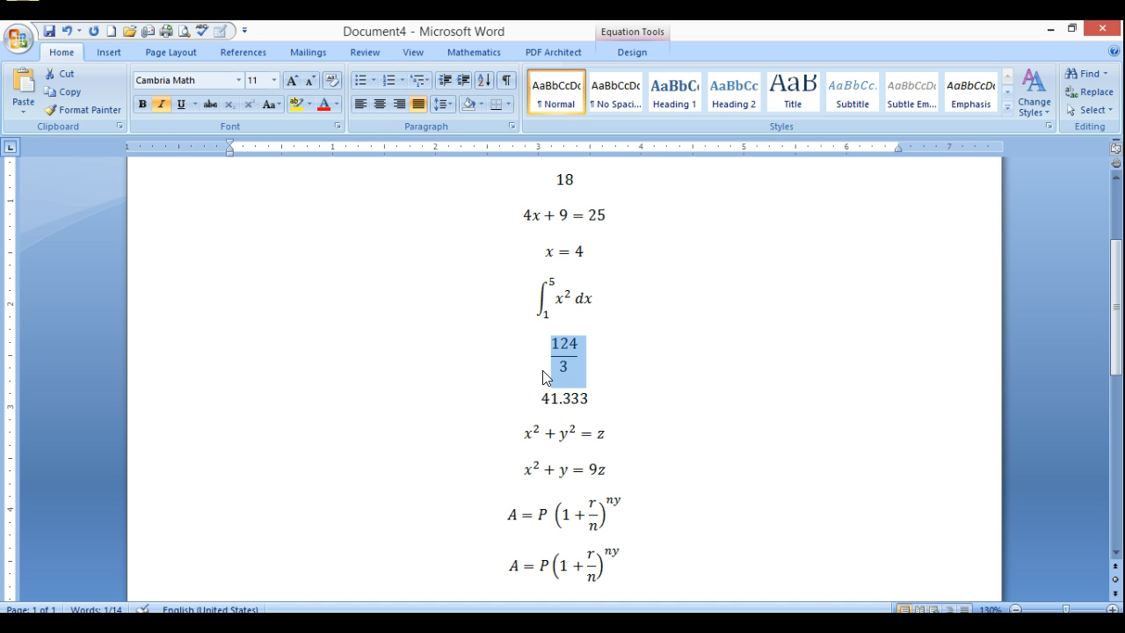
left_click(580, 350)
left_click(656, 362)
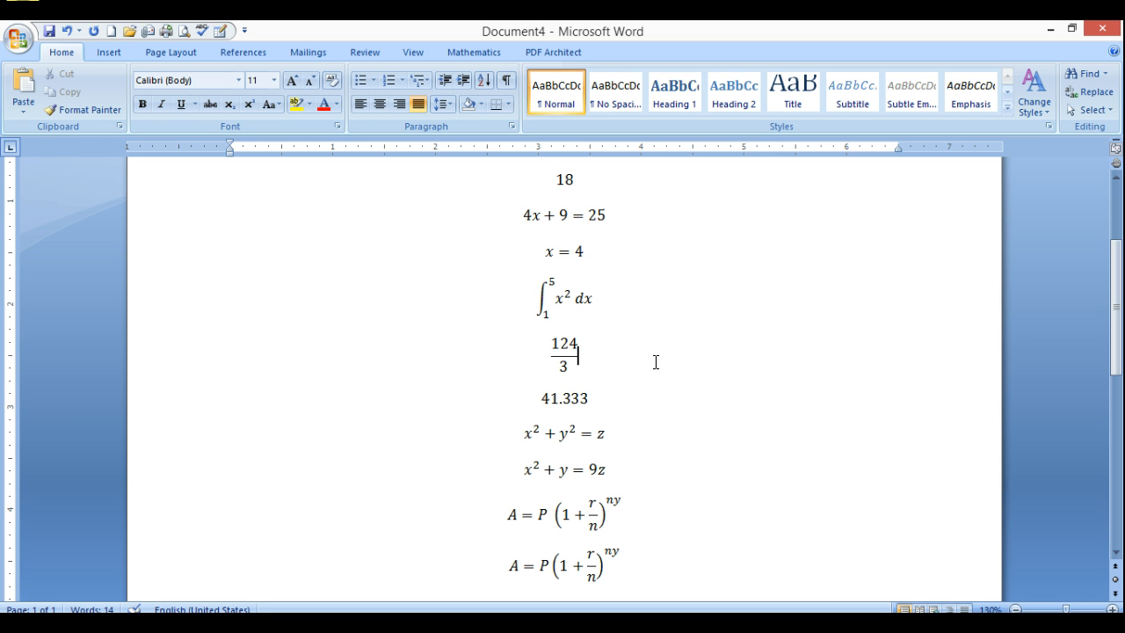
left_click(665, 383)
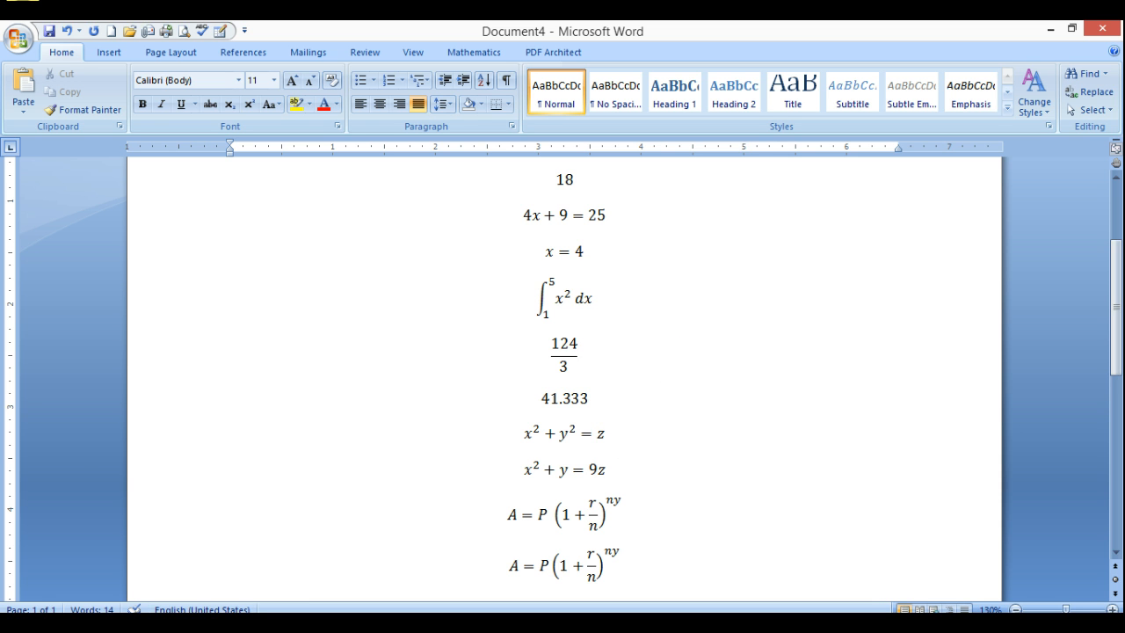